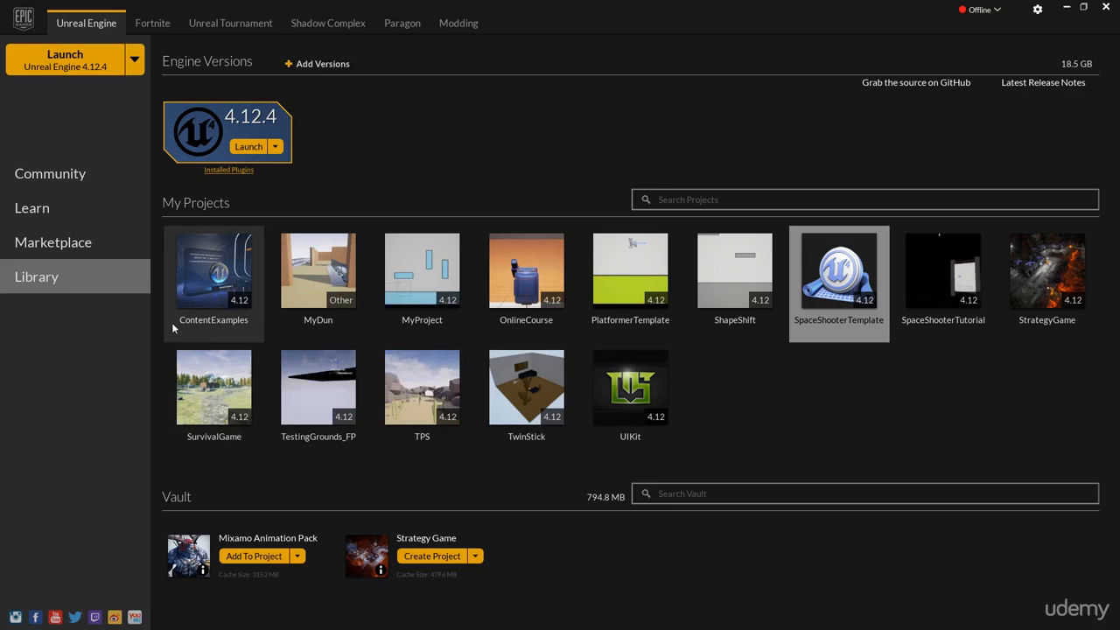
Step: Open the ContentExamples project and search its entire Content folder for "pixel"
{"action": "left_click", "coordinate": [228, 285]}
{"action": "double_click", "coordinate": [227, 286]}
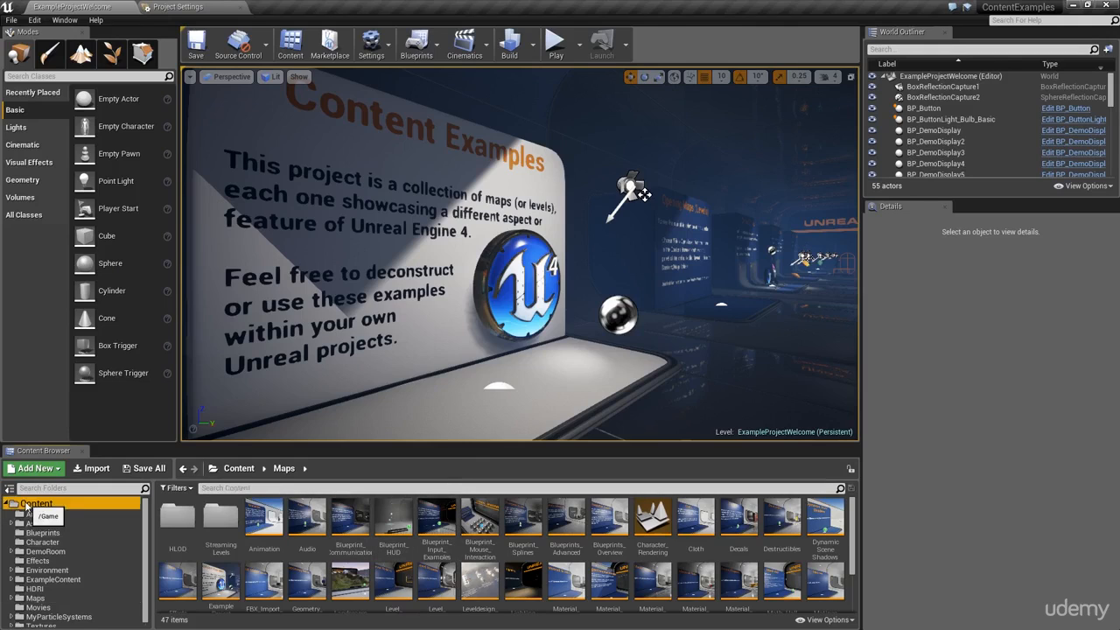
{"action": "left_click", "coordinate": [62, 505]}
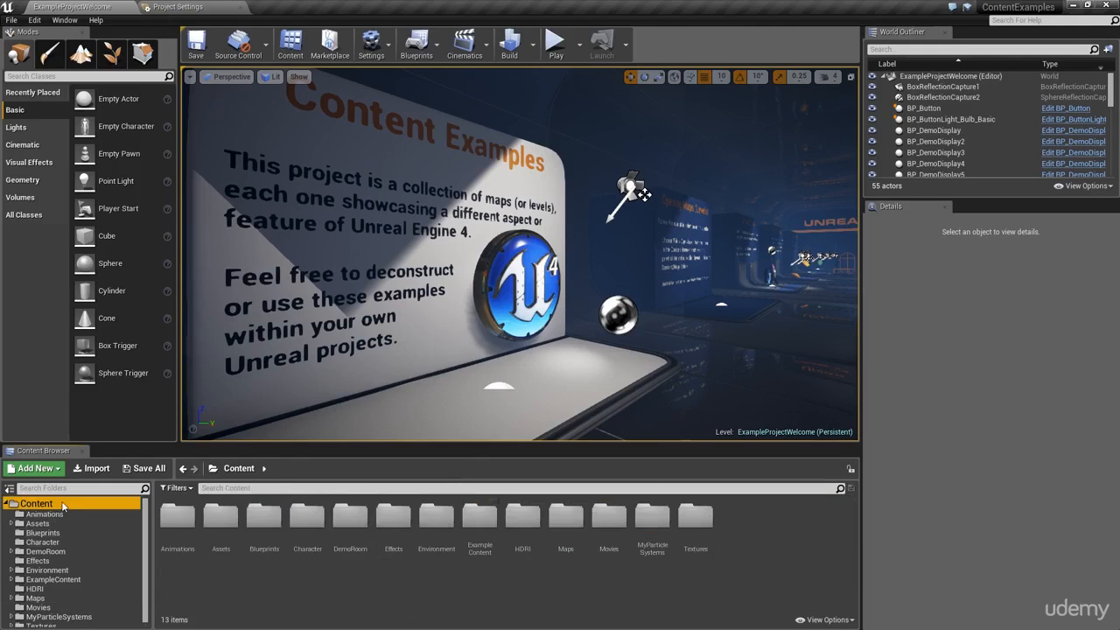
{"action": "left_click", "coordinate": [238, 491]}
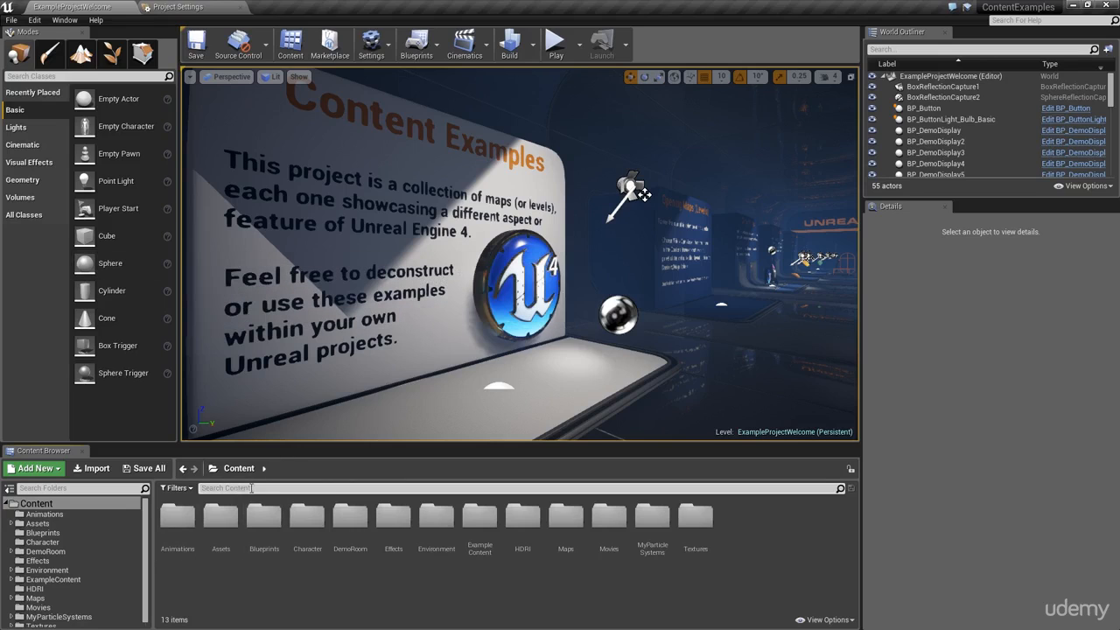
{"action": "type", "text": "pixel"}
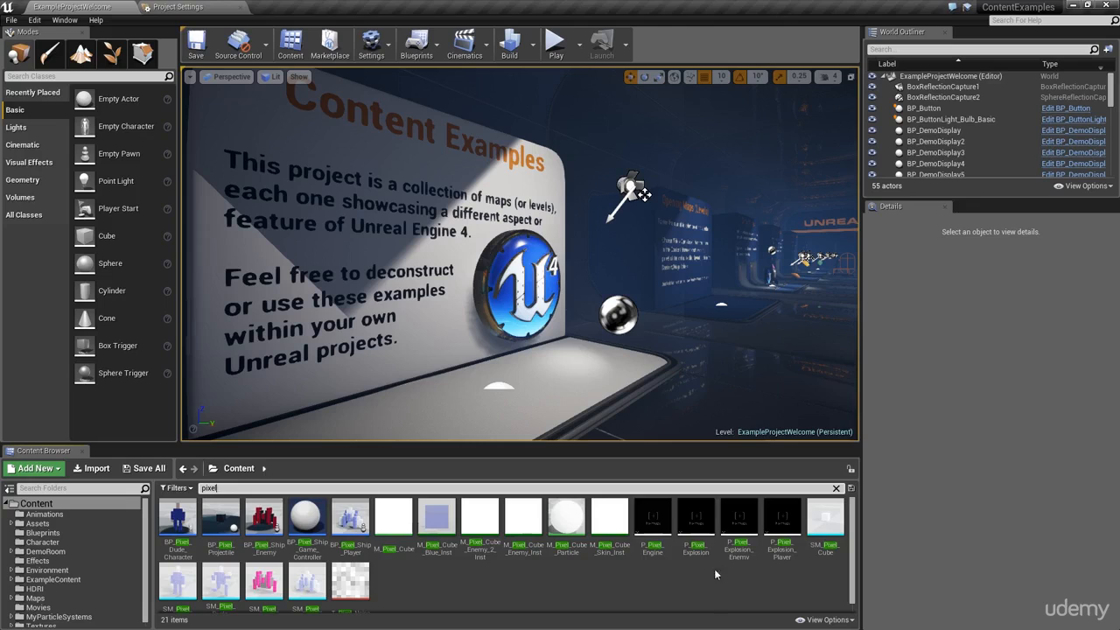
Step: Preview the P_Pixel_Explosion_Enemy and P_Pixel_Explosion_Player particle systems, closing each one after viewing it
{"action": "mouse_move", "coordinate": [703, 553]}
{"action": "mouse_move", "coordinate": [780, 558]}
{"action": "double_click", "coordinate": [740, 530]}
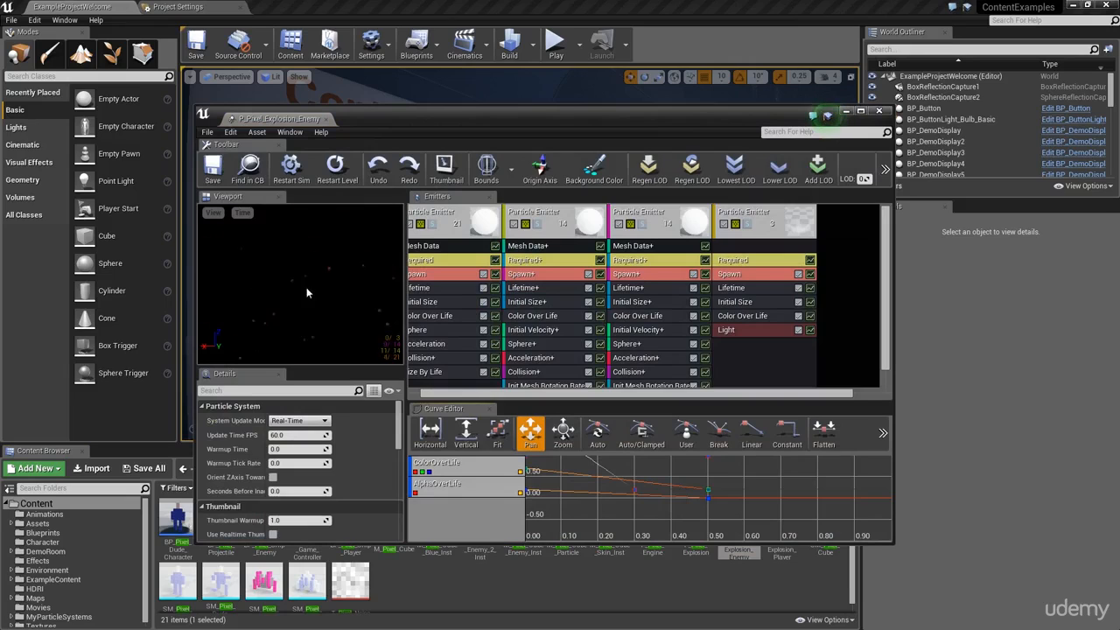
{"action": "left_click", "coordinate": [879, 111]}
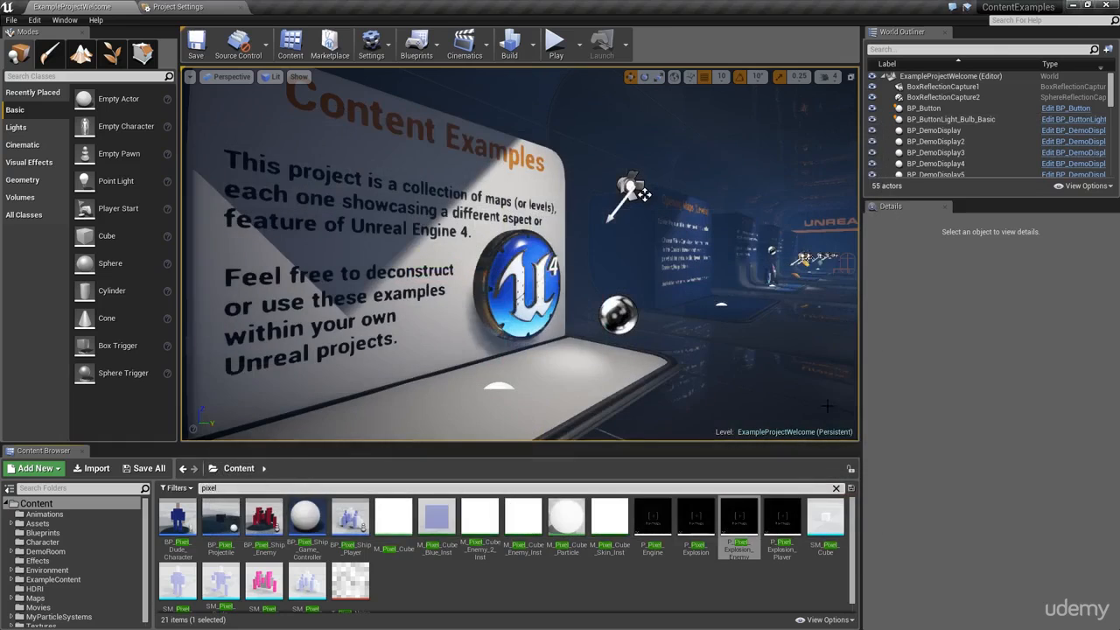
{"action": "left_click", "coordinate": [783, 520]}
{"action": "double_click", "coordinate": [784, 520]}
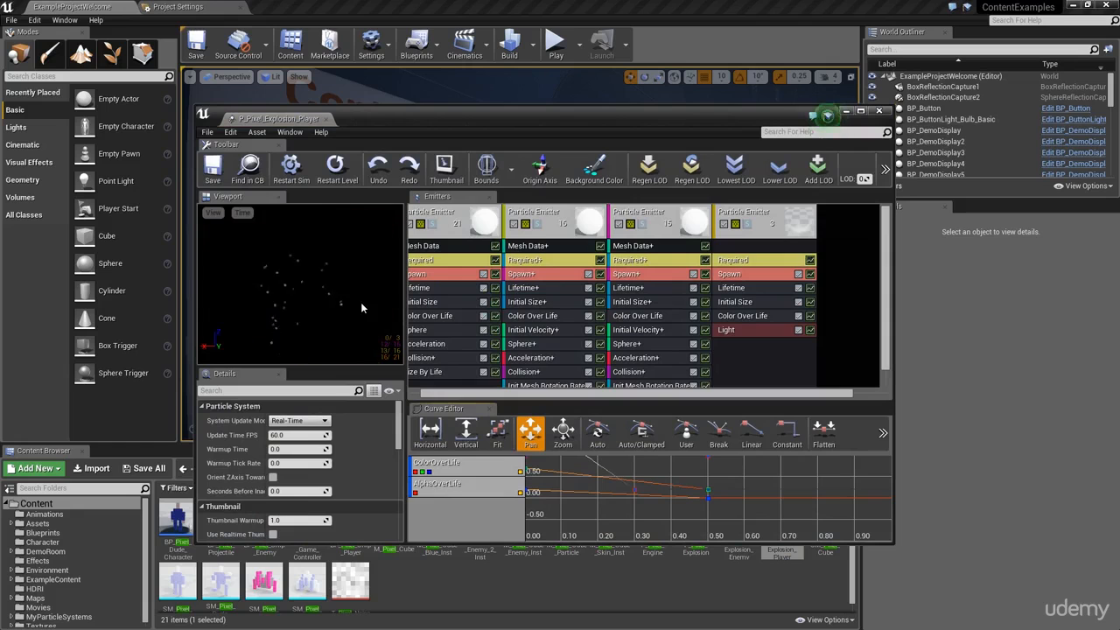
{"action": "left_click", "coordinate": [879, 112]}
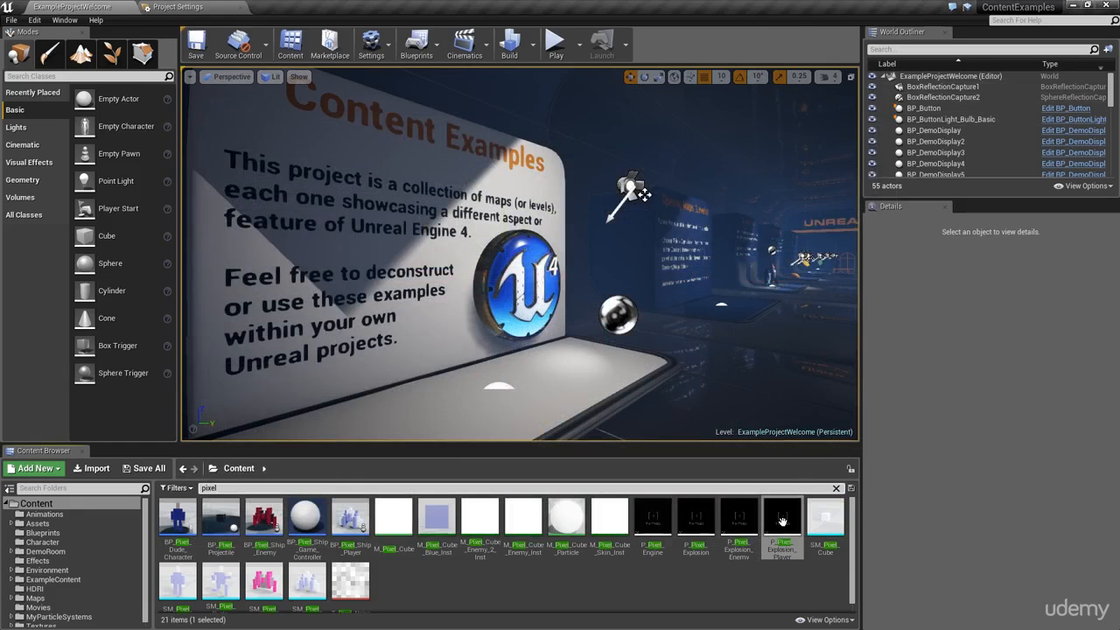
Step: Start migrating the P_Pixel_Explosion and P_Pixel_Explosion_Enemy particle systems together and accept the asset report
{"action": "left_click", "coordinate": [712, 582]}
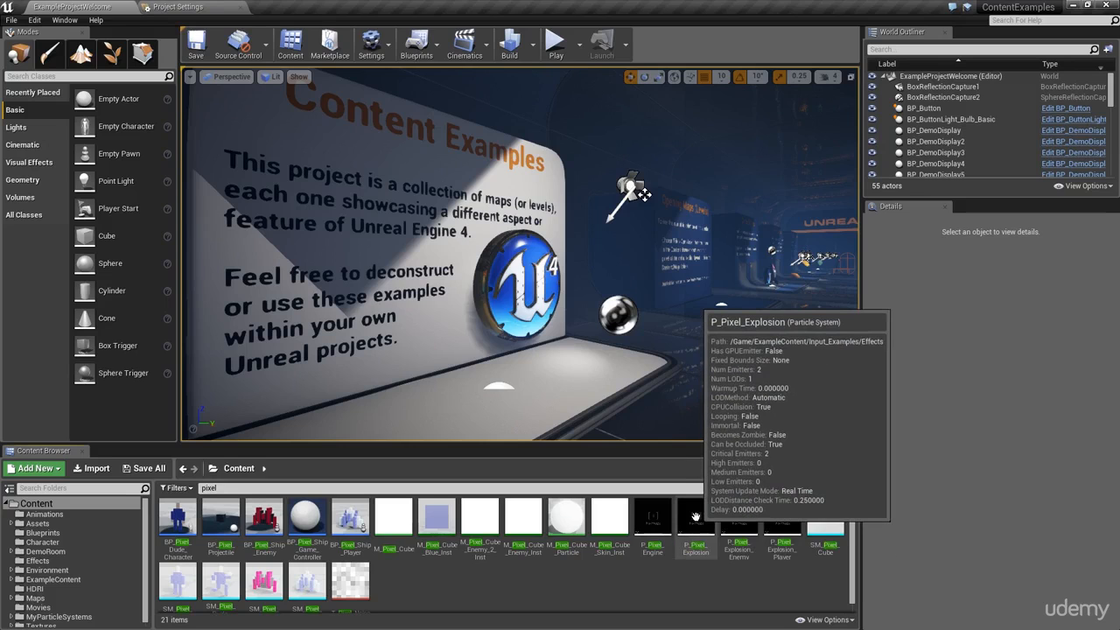
{"action": "left_click", "coordinate": [696, 544]}
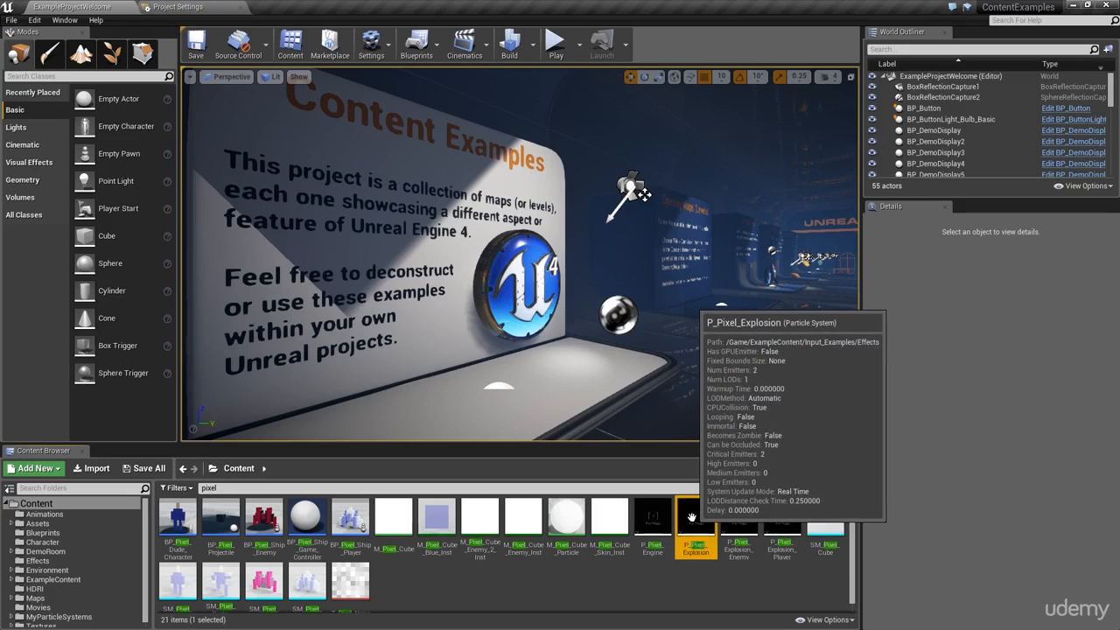
{"action": "left_click", "coordinate": [741, 530], "text": "ctrl"}
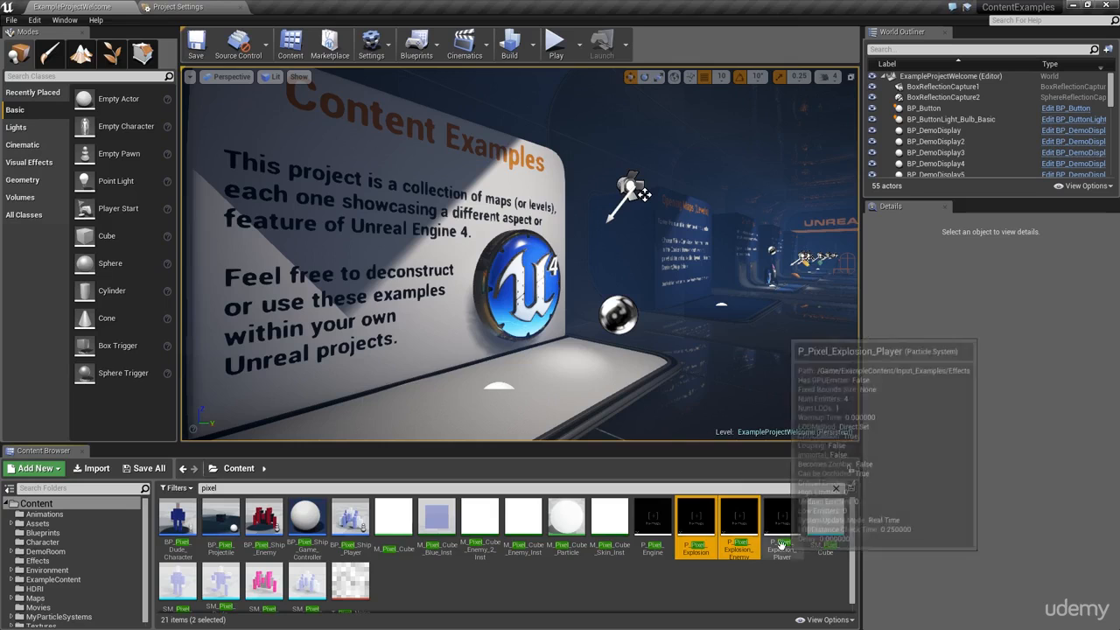
{"action": "right_click", "coordinate": [733, 531]}
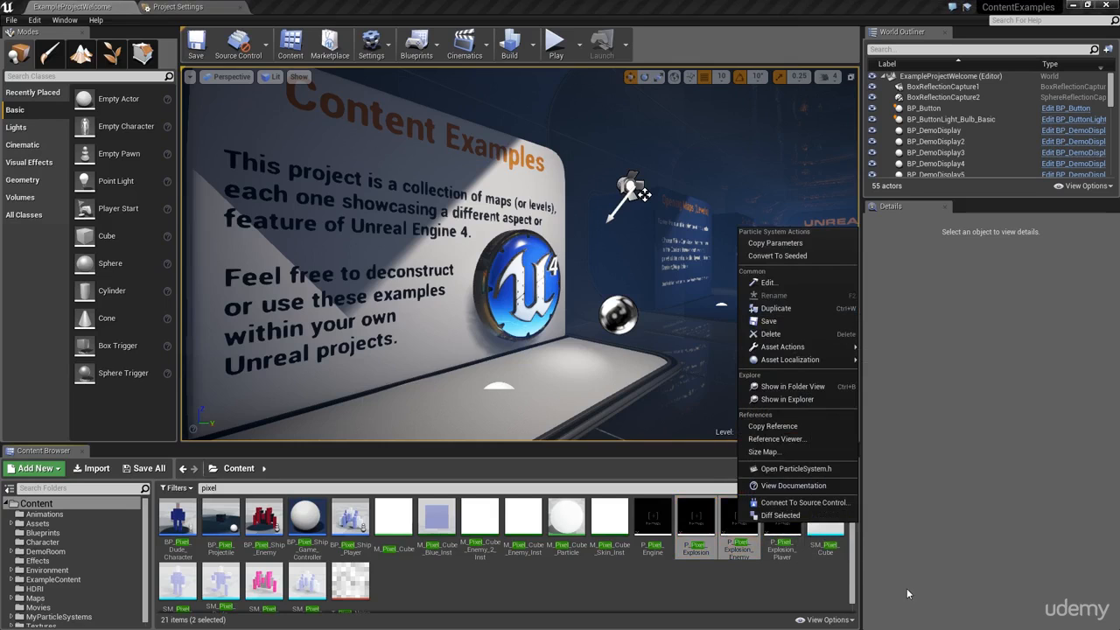
{"action": "mouse_move", "coordinate": [806, 360]}
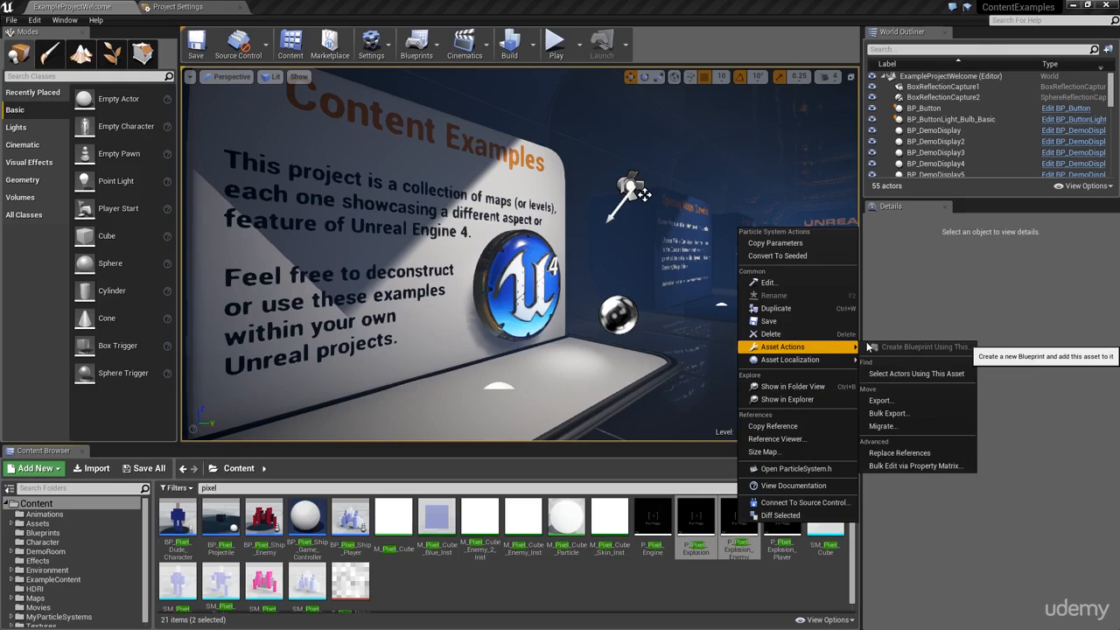
{"action": "left_click", "coordinate": [893, 426]}
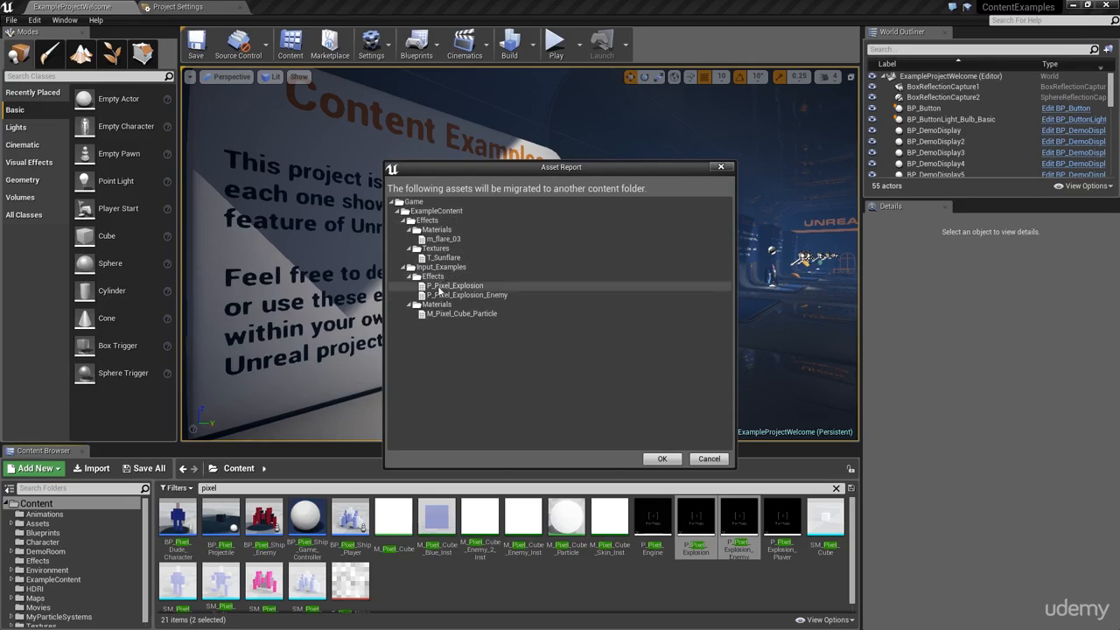
{"action": "left_click", "coordinate": [663, 459]}
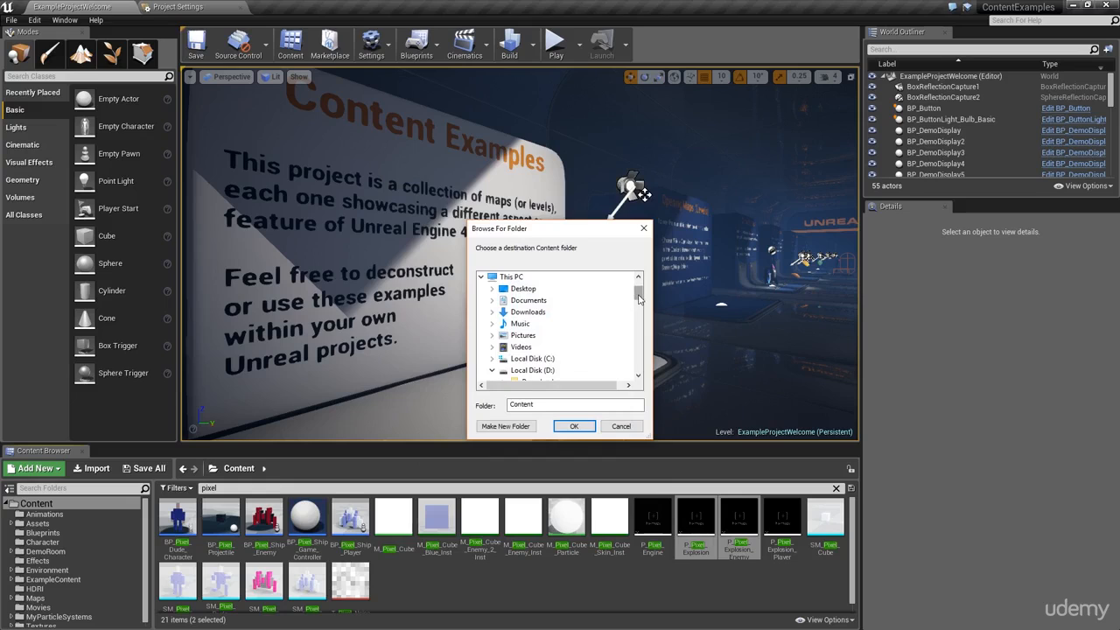
Step: Choose the Content folder of SpaceShooterTemplate, under Projects and UE4 on drive D, as the destination and complete the migration
{"action": "left_click_drag", "start_coordinate": [639, 299], "coordinate": [642, 305]}
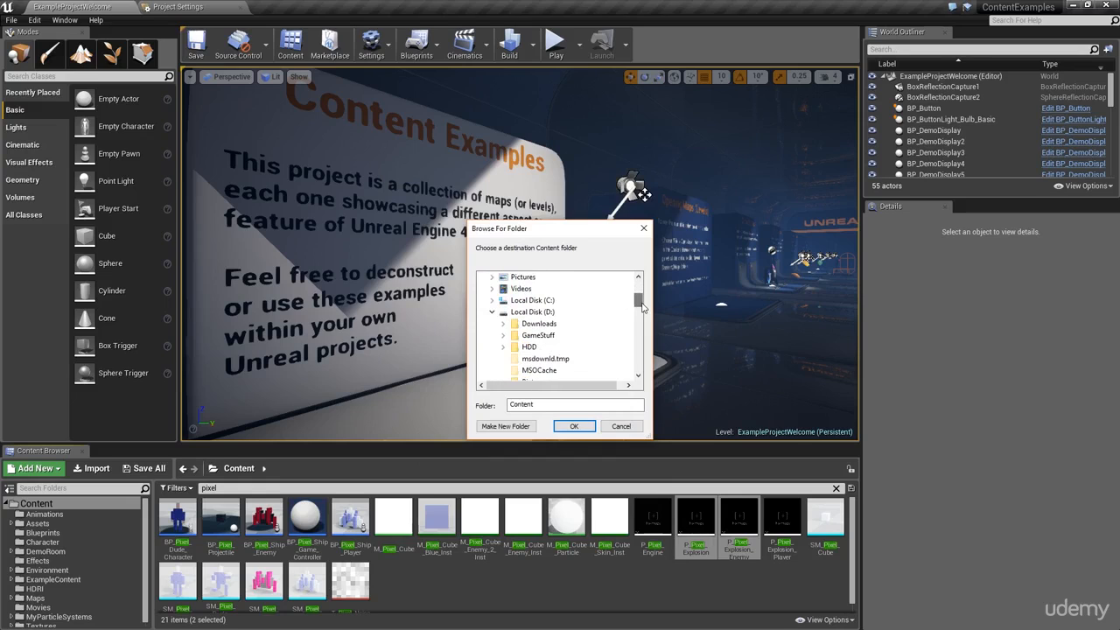
{"action": "scroll", "coordinate": [617, 308], "scroll_direction": "down", "scroll_amount": 2}
{"action": "scroll", "coordinate": [617, 308], "scroll_direction": "up", "scroll_amount": 1}
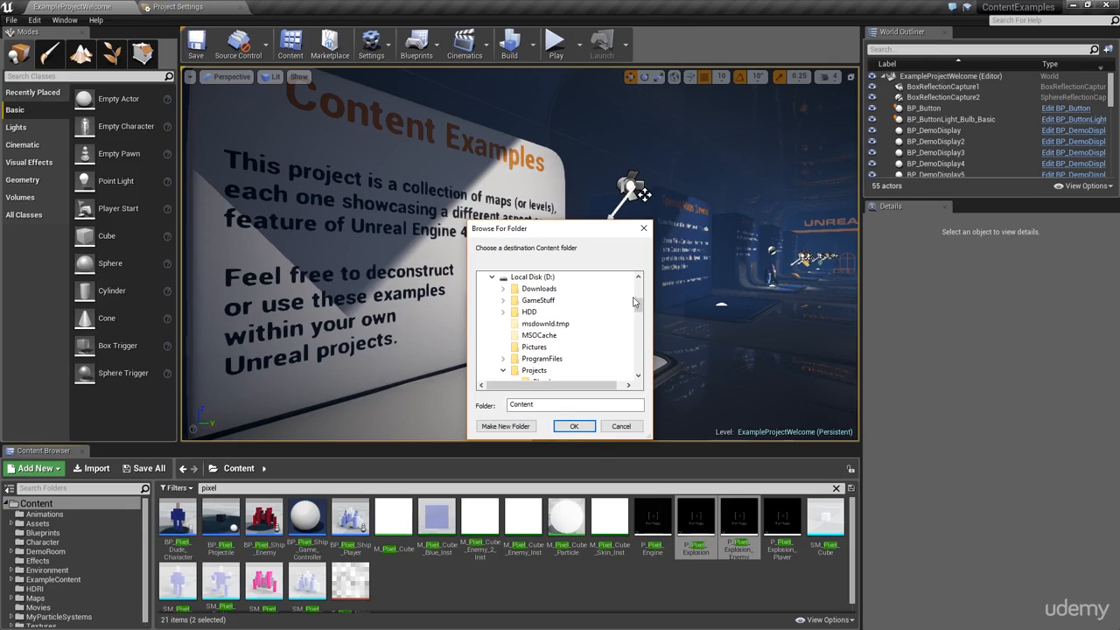
{"action": "scroll", "coordinate": [547, 306], "scroll_direction": "down", "scroll_amount": 1}
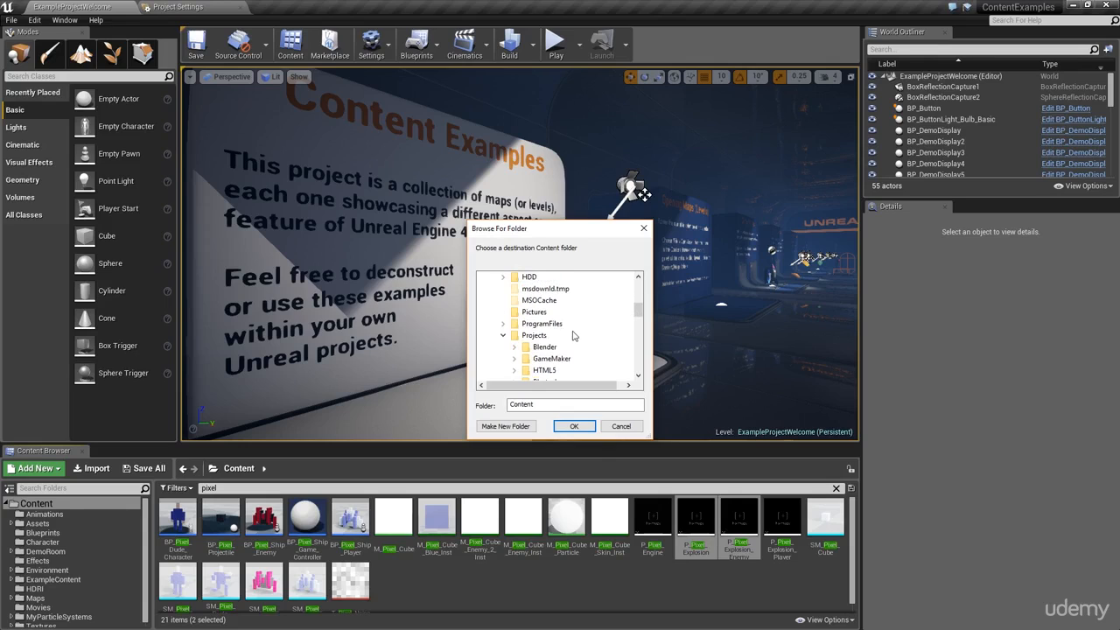
{"action": "scroll", "coordinate": [567, 343], "scroll_direction": "down", "scroll_amount": 2}
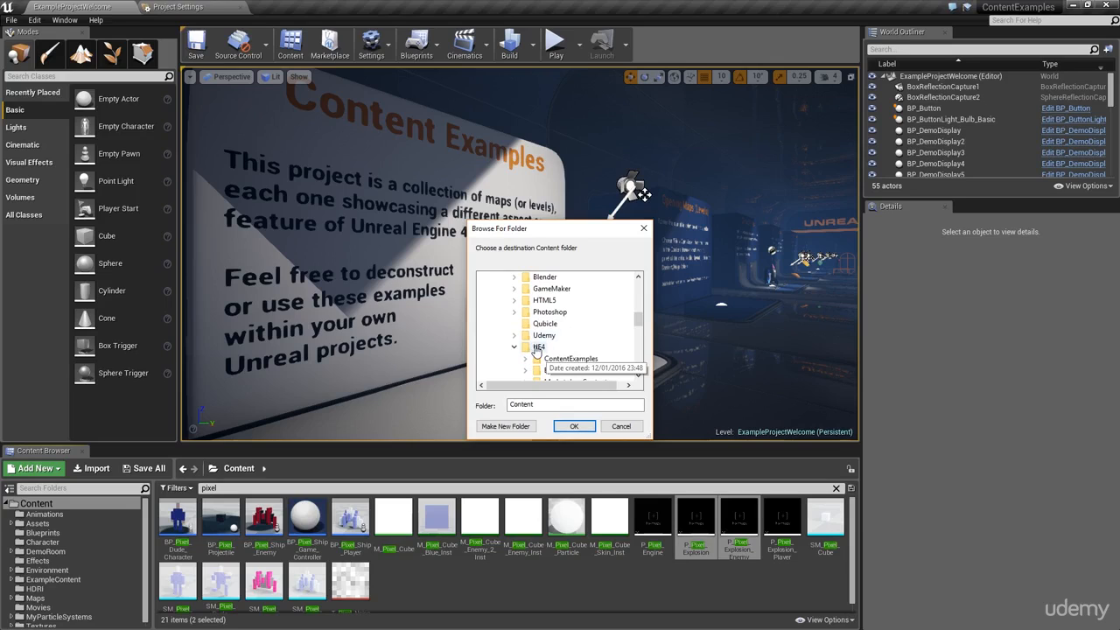
{"action": "scroll", "coordinate": [538, 350], "scroll_direction": "down", "scroll_amount": 2}
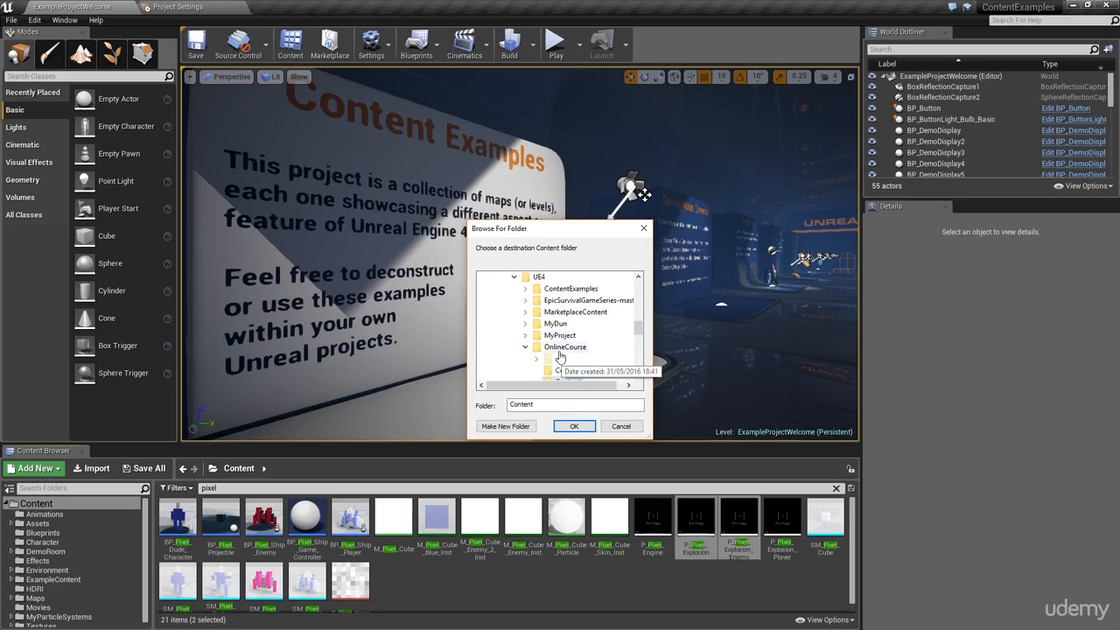
{"action": "scroll", "coordinate": [541, 346], "scroll_direction": "down", "scroll_amount": 1}
{"action": "left_click", "coordinate": [528, 316]}
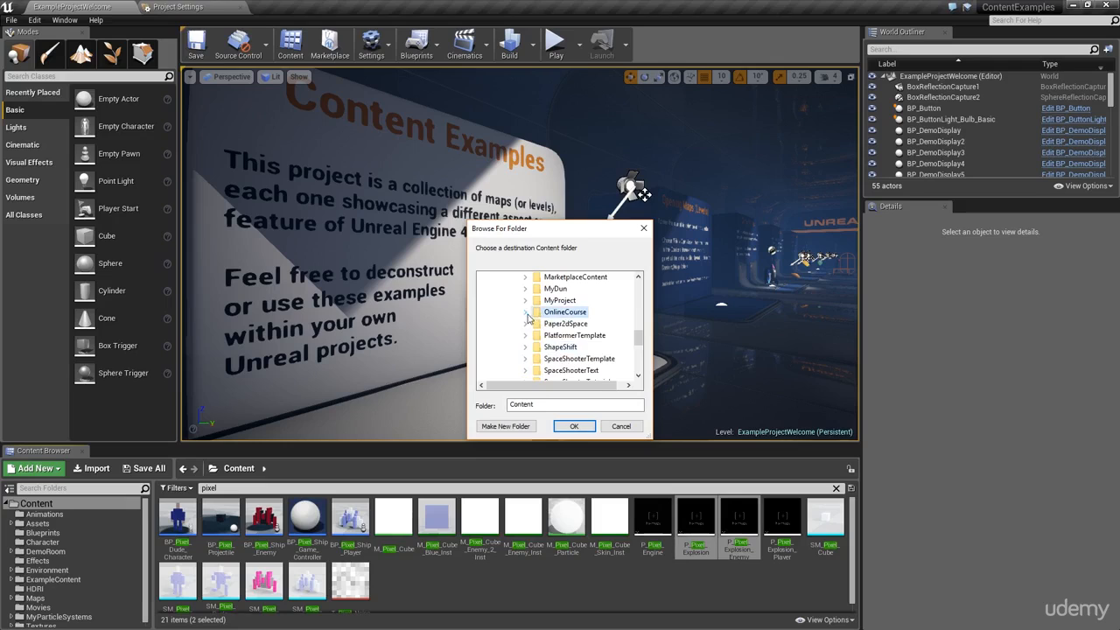
{"action": "scroll", "coordinate": [577, 333], "scroll_direction": "down", "scroll_amount": 1}
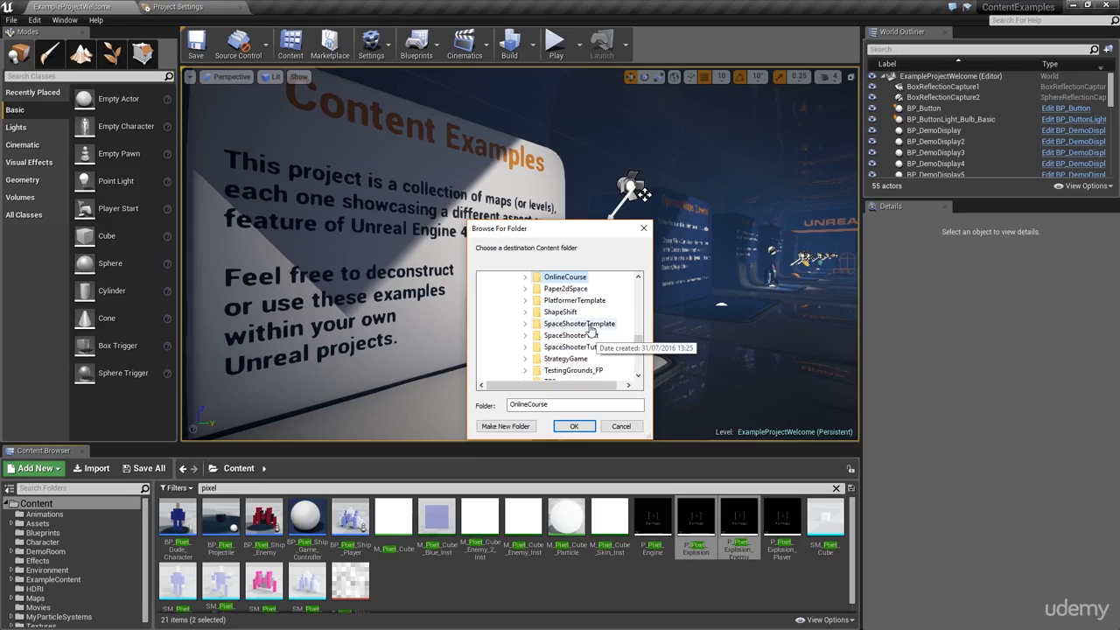
{"action": "left_click", "coordinate": [526, 323]}
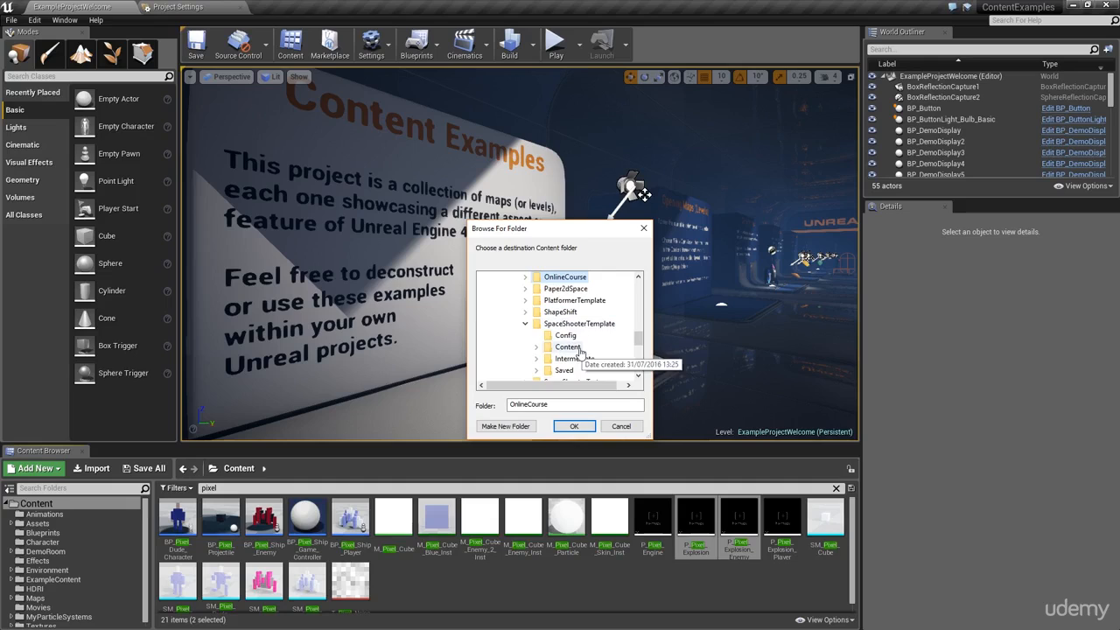
{"action": "double_click", "coordinate": [571, 348]}
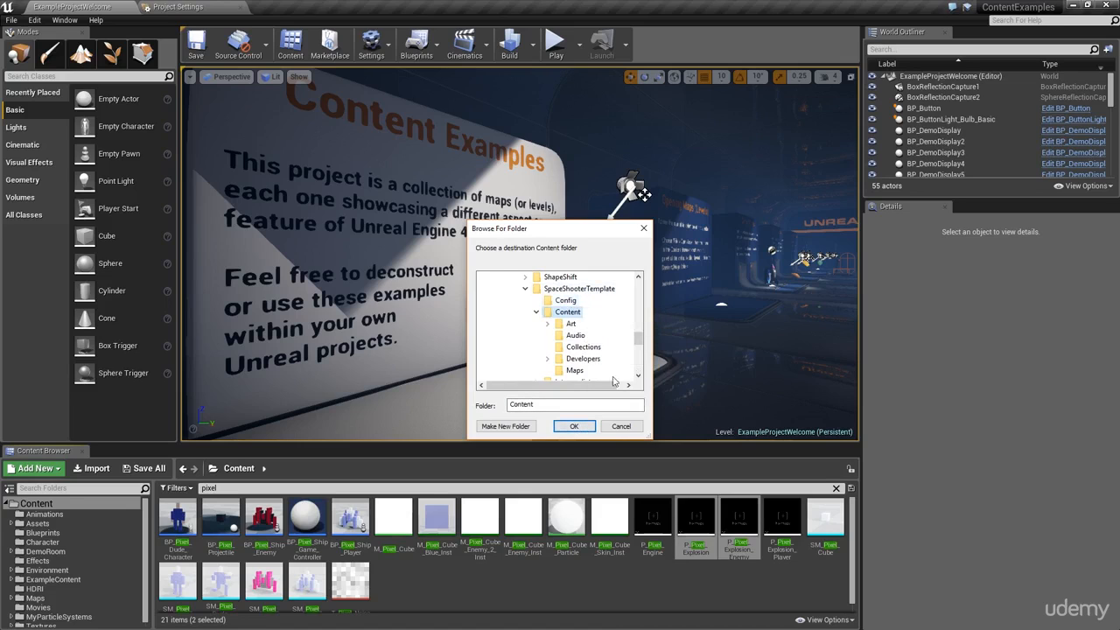
{"action": "left_click", "coordinate": [574, 427]}
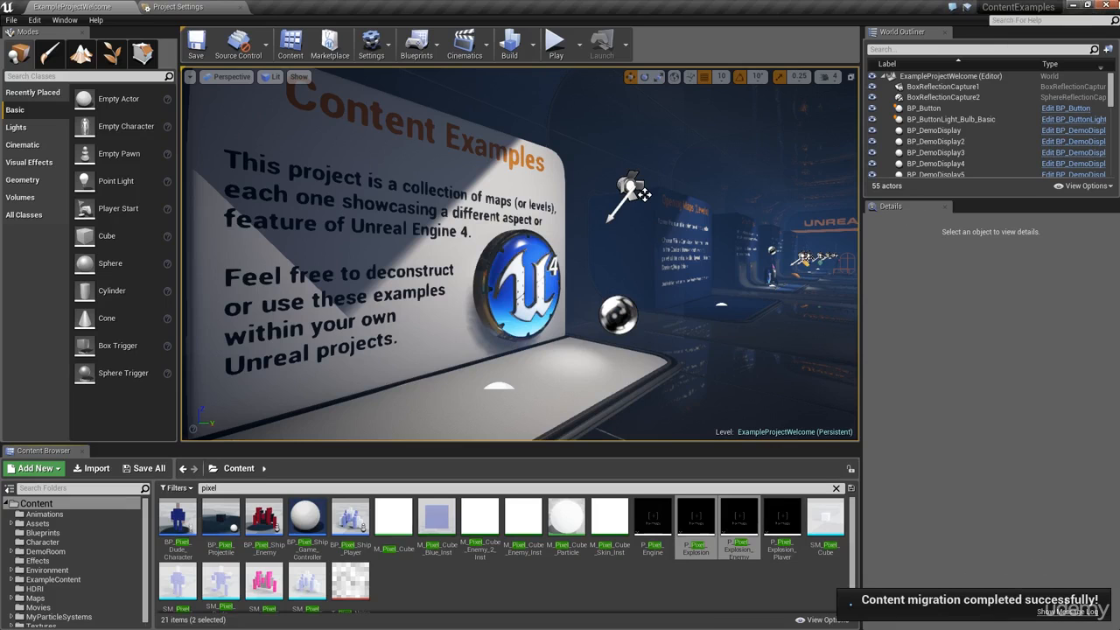
Step: Close the ContentExamples project, open the SpaceShooterTemplate project and show its Main level
{"action": "left_click", "coordinate": [1115, 4]}
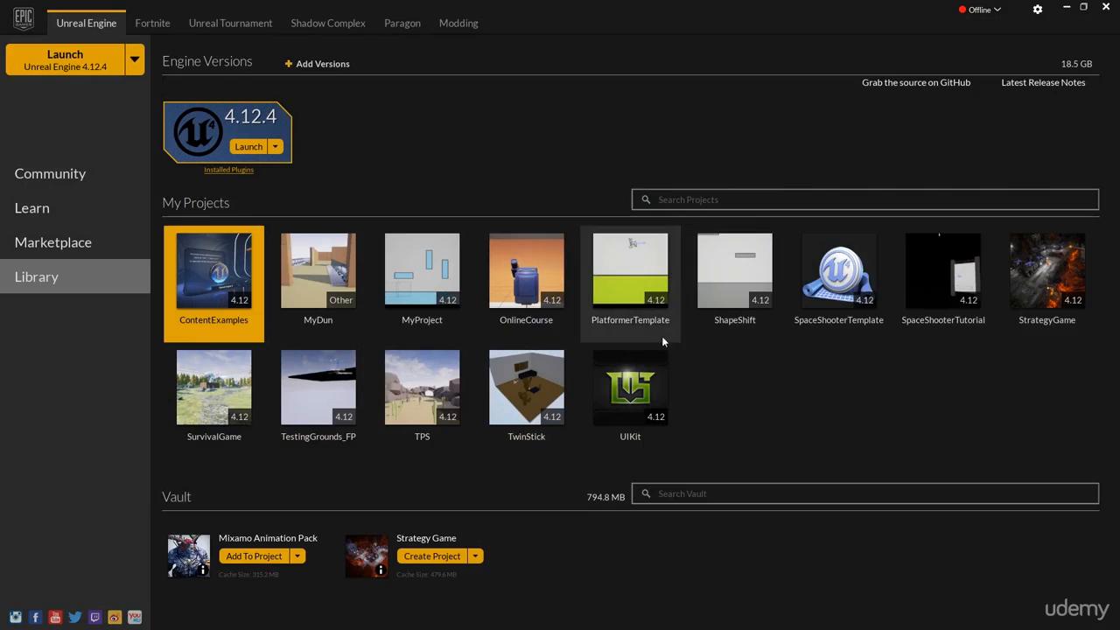
{"action": "left_click", "coordinate": [838, 280]}
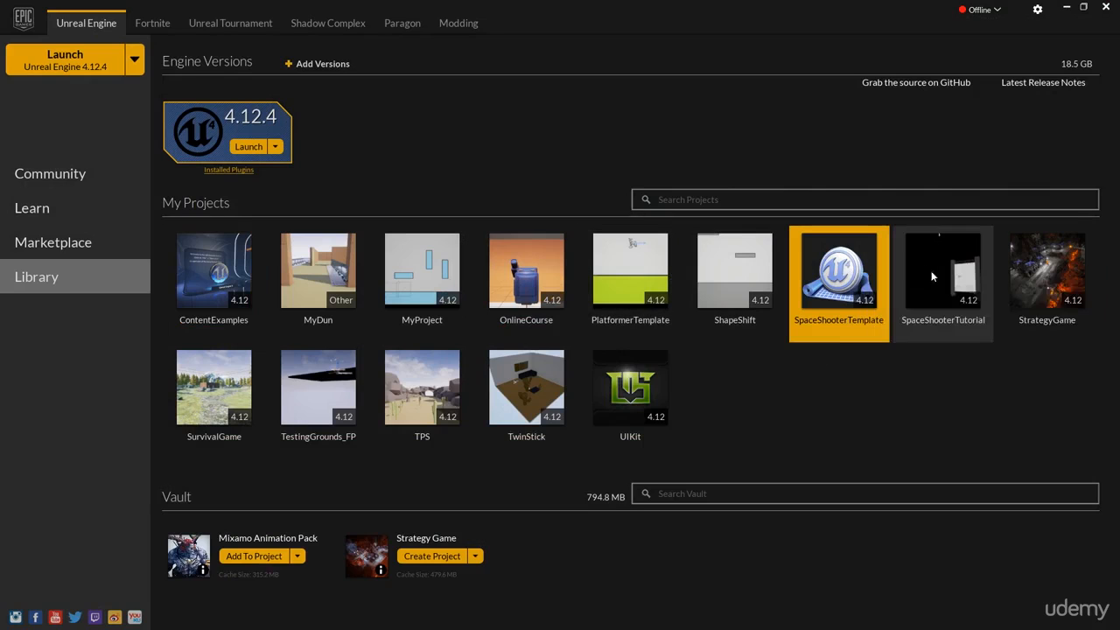
{"action": "double_click", "coordinate": [839, 280]}
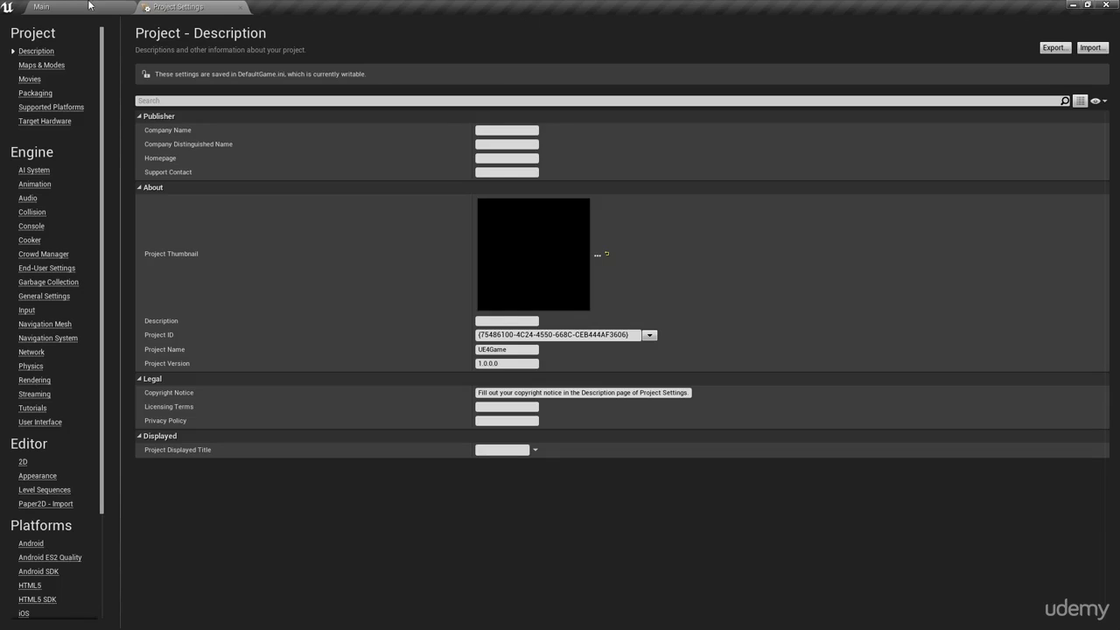
{"action": "left_click", "coordinate": [103, 7]}
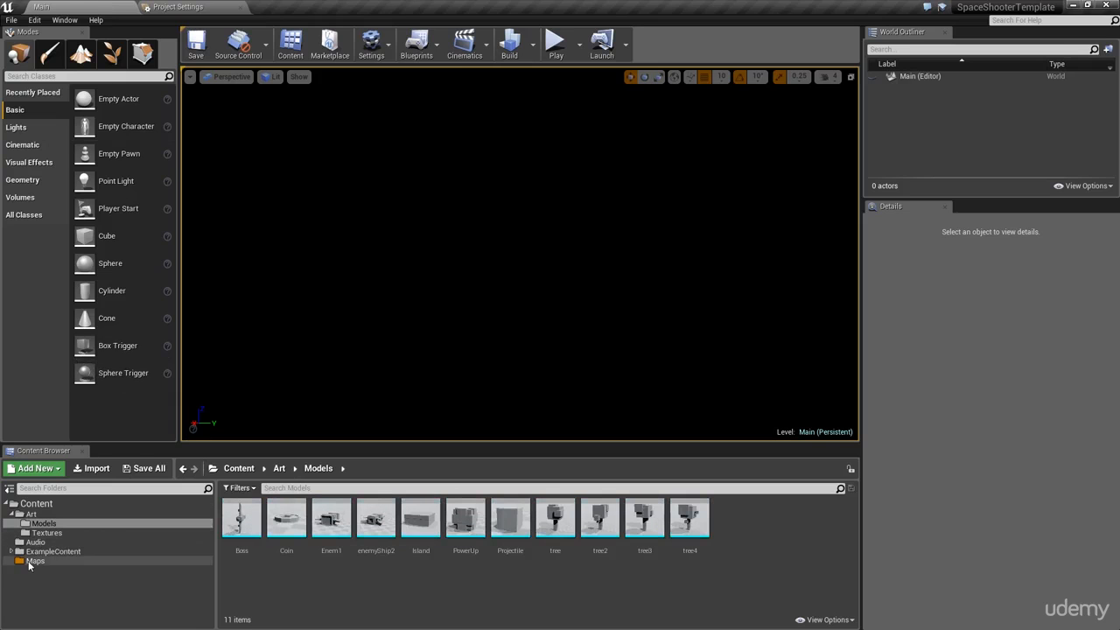
Step: Examine the migrated assets in the Textures and Materials subfolders of ExampleContent's Effects folder
{"action": "left_click", "coordinate": [43, 552]}
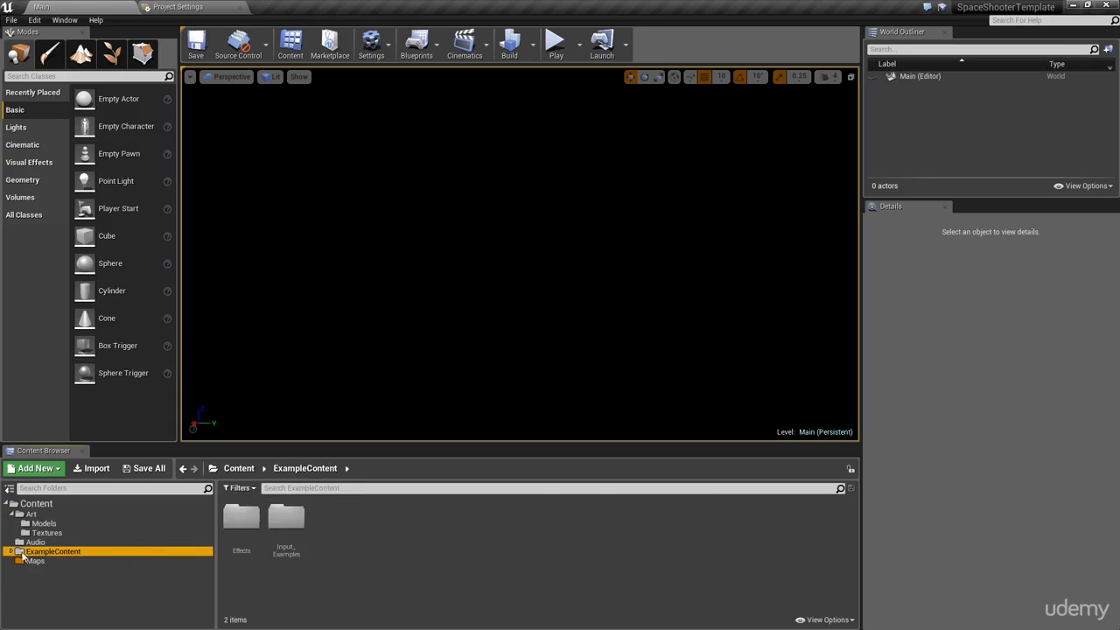
{"action": "left_click", "coordinate": [11, 514]}
{"action": "left_click", "coordinate": [11, 532]}
{"action": "left_click", "coordinate": [43, 543]}
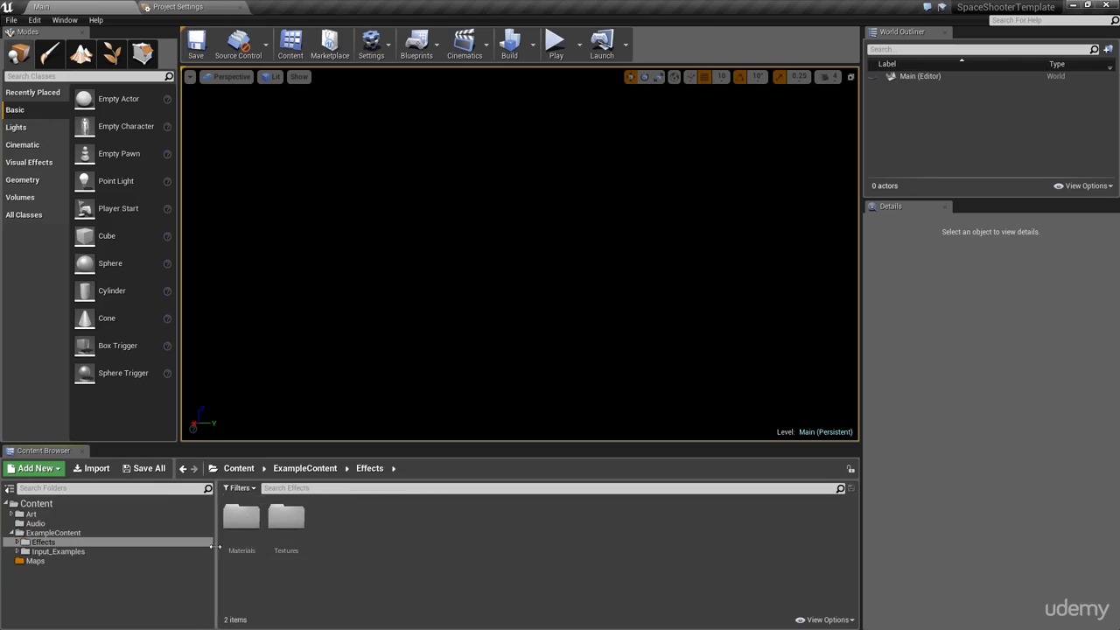
{"action": "double_click", "coordinate": [286, 518]}
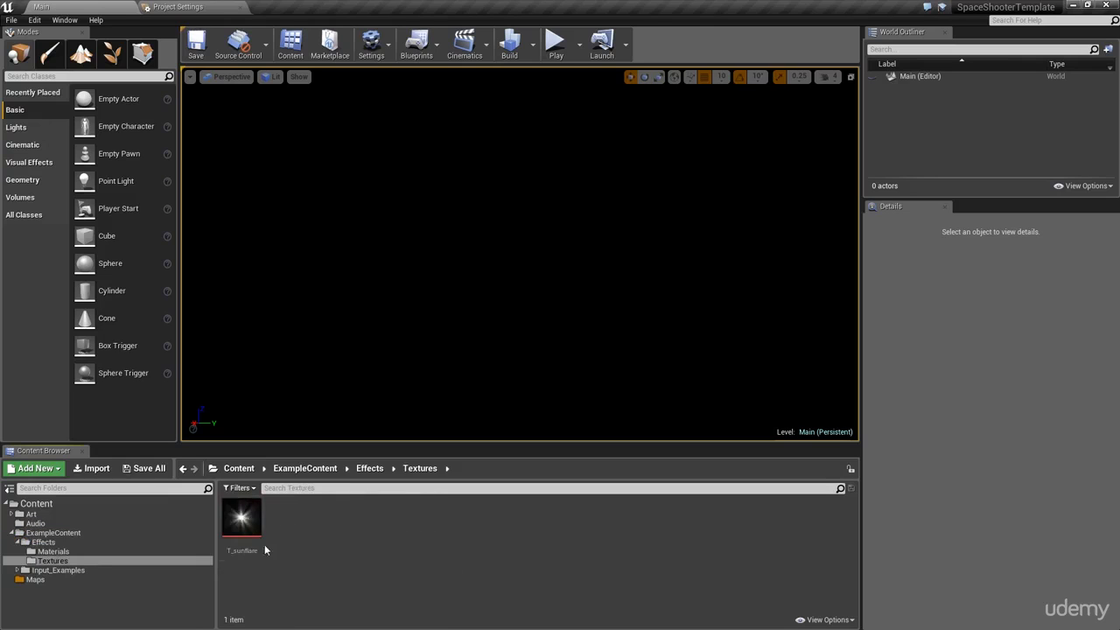
{"action": "left_click", "coordinate": [97, 544]}
{"action": "left_click", "coordinate": [96, 551]}
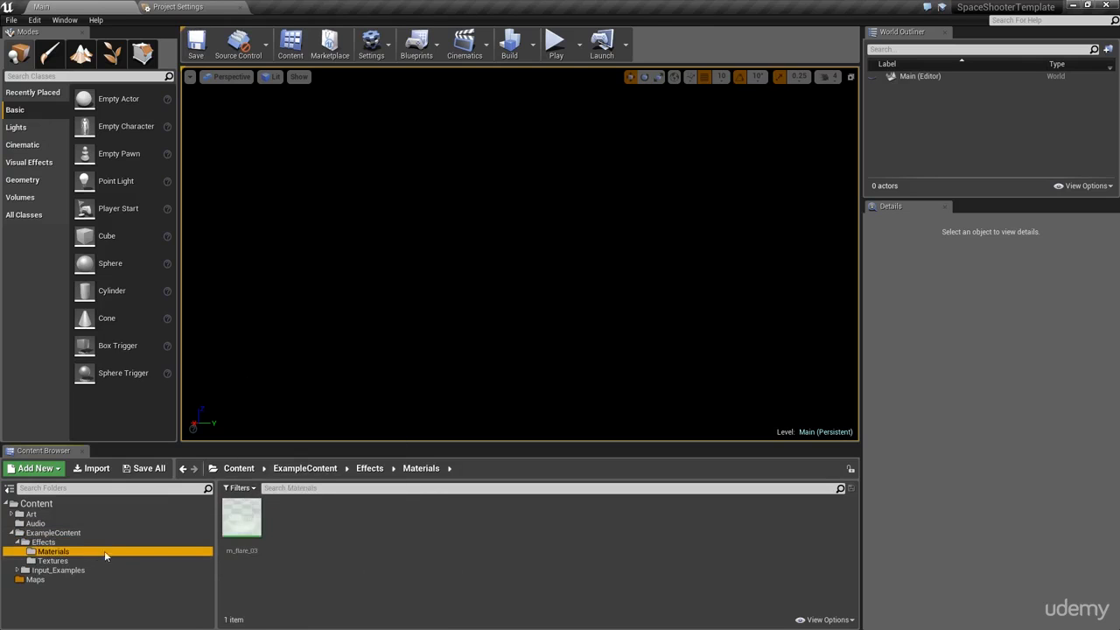
{"action": "left_click", "coordinate": [245, 525]}
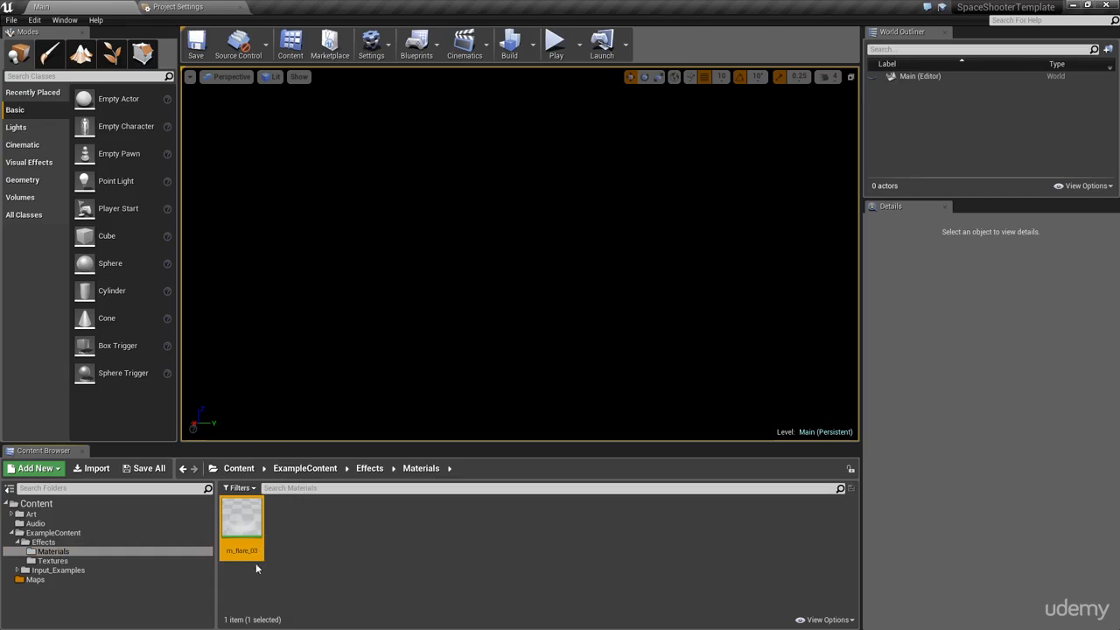
{"action": "left_click", "coordinate": [17, 542]}
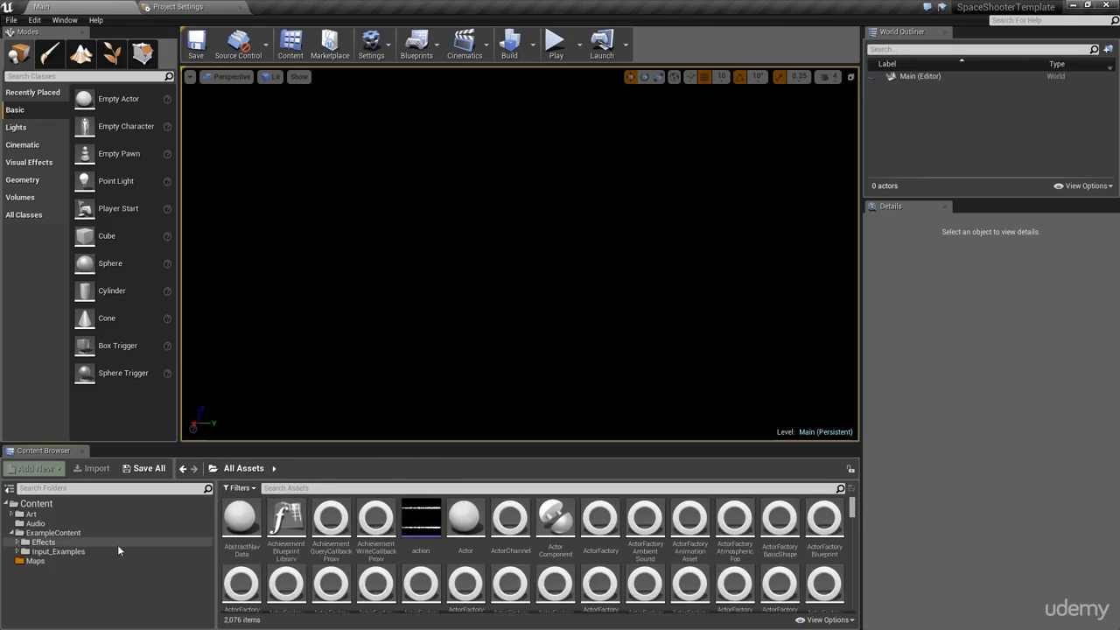
Step: Examine the migrated particle systems in the Effects subfolder of ExampleContent's Input_Examples folder
{"action": "left_click", "coordinate": [58, 551]}
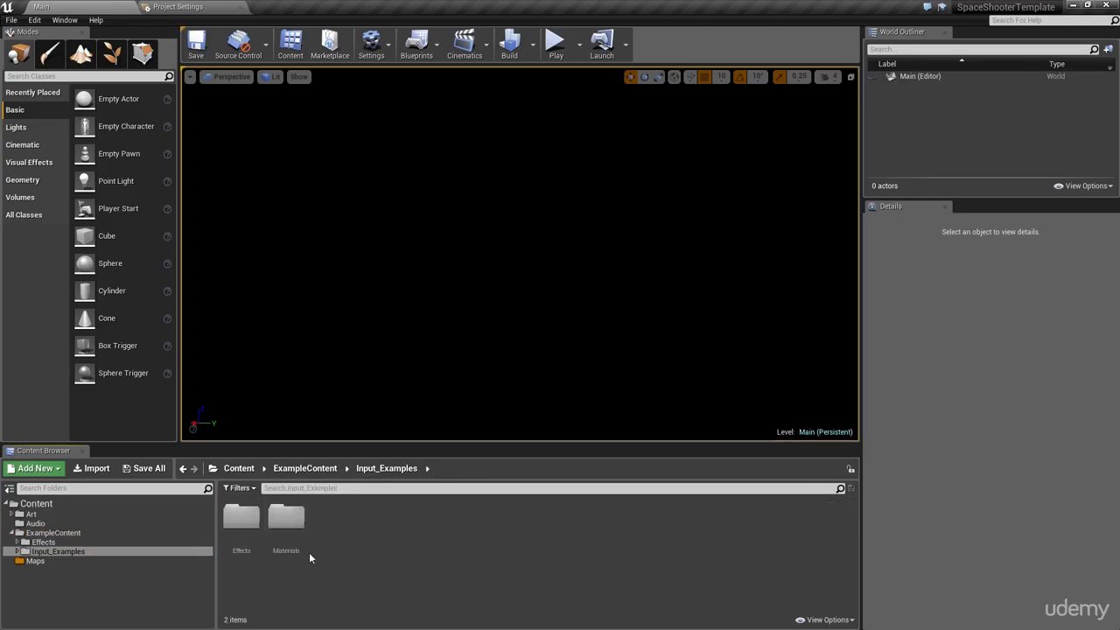
{"action": "left_click", "coordinate": [99, 543]}
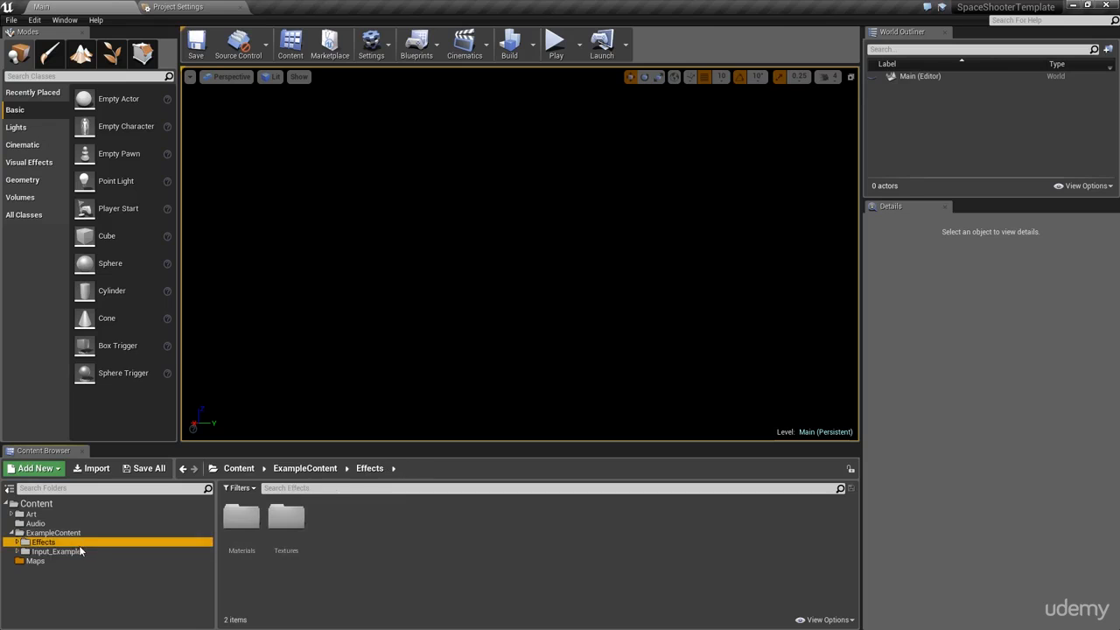
{"action": "left_click", "coordinate": [98, 551]}
{"action": "double_click", "coordinate": [243, 521]}
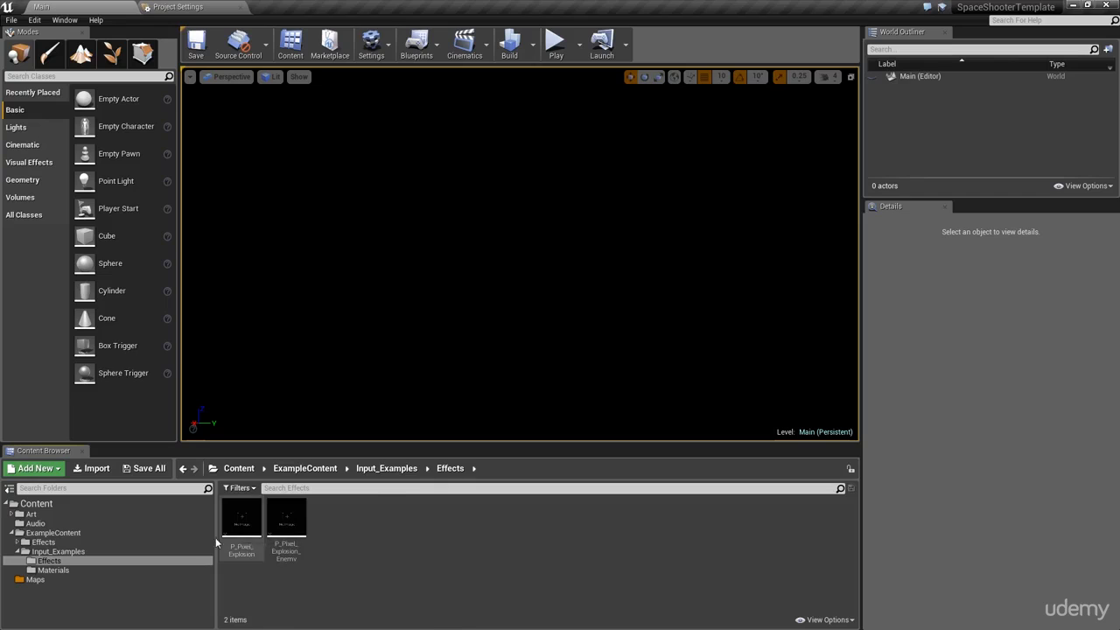
Step: Create a folder named Particles inside the Art folder
{"action": "left_click", "coordinate": [71, 515]}
{"action": "double_click", "coordinate": [71, 517]}
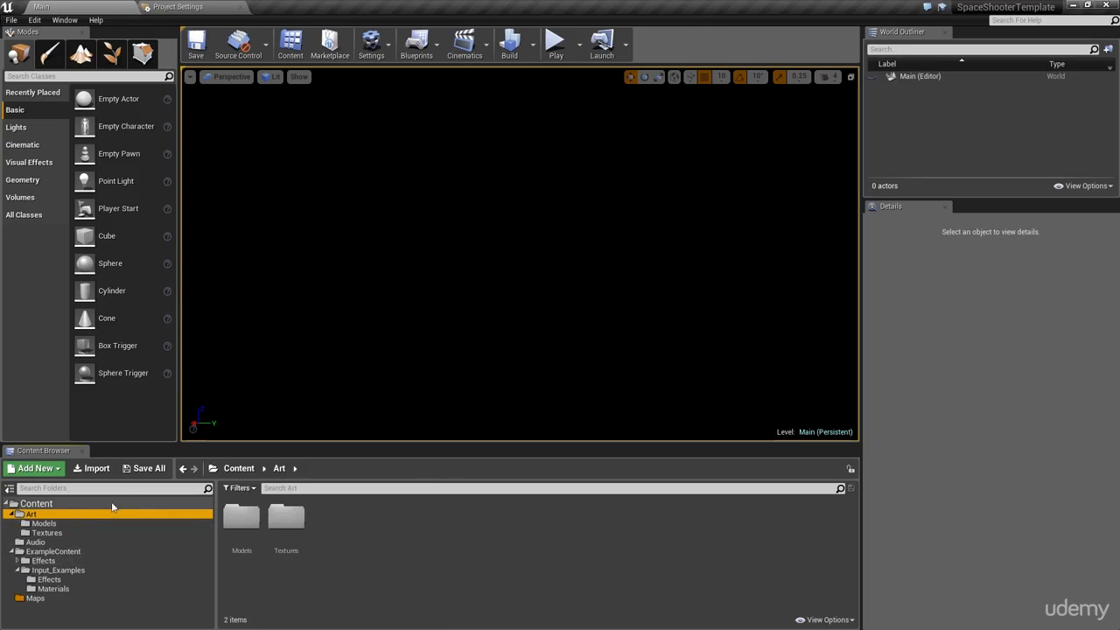
{"action": "right_click", "coordinate": [39, 514]}
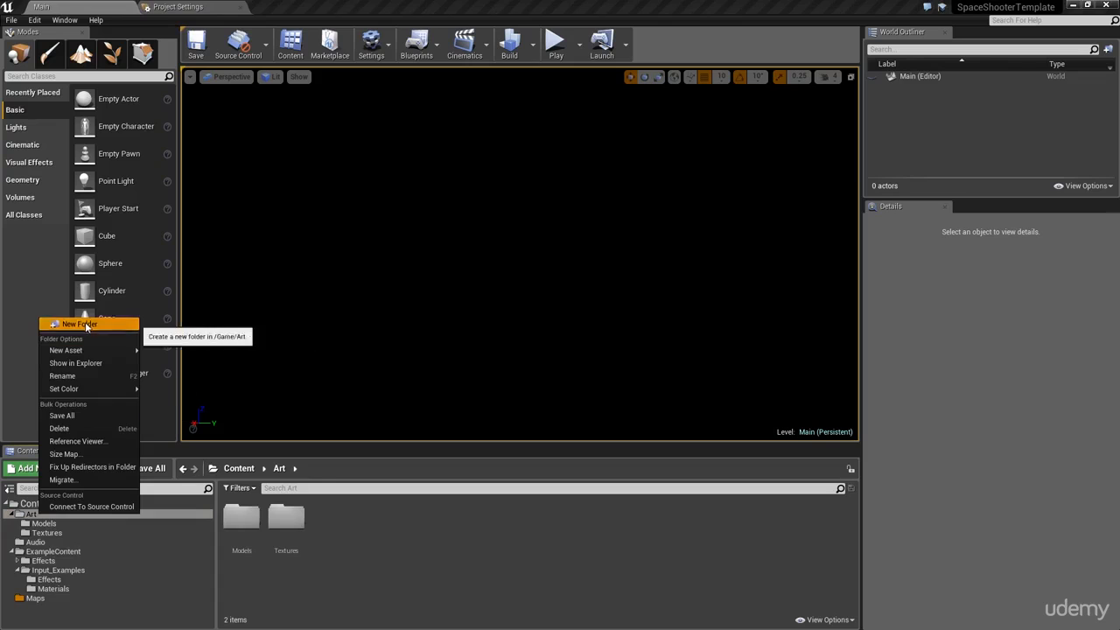
{"action": "left_click", "coordinate": [85, 324]}
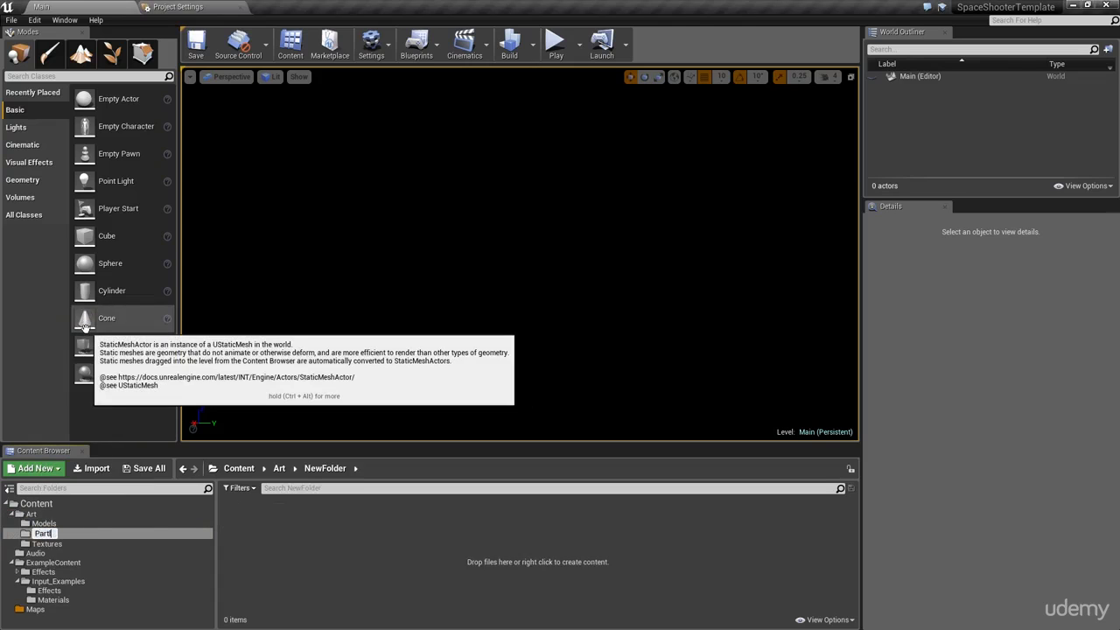
{"action": "type", "text": "Particles"}
{"action": "key", "text": "Return"}
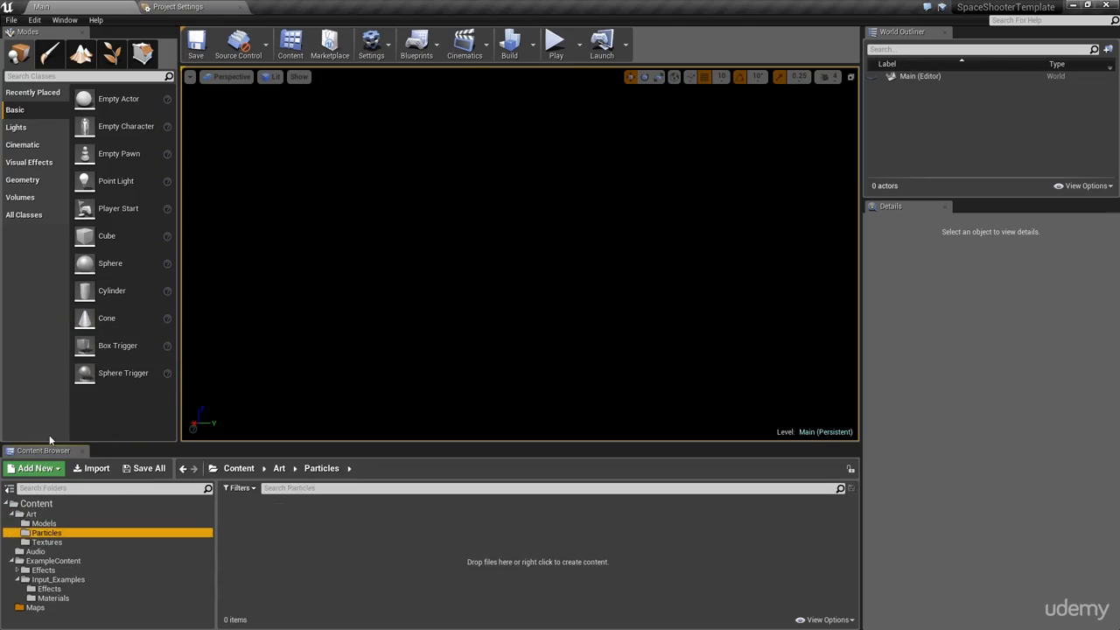
Step: Check the flare material in ExampleContent's Effects folder and create a folder named Materials inside the Art folder
{"action": "left_click", "coordinate": [26, 571]}
{"action": "left_click", "coordinate": [52, 579]}
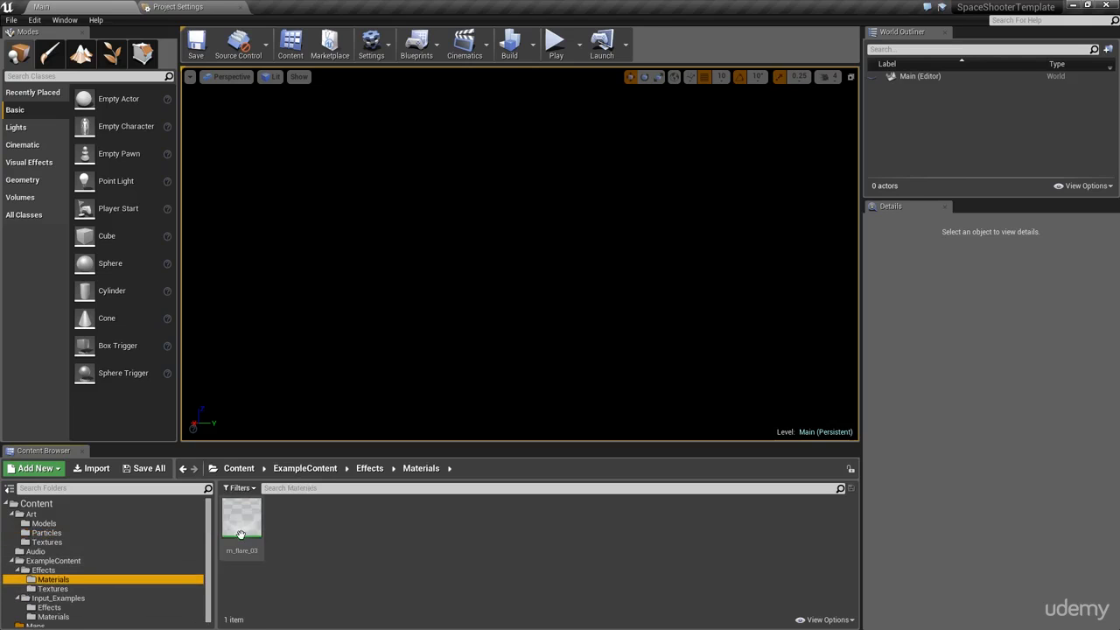
{"action": "left_click", "coordinate": [242, 518]}
{"action": "right_click", "coordinate": [49, 515]}
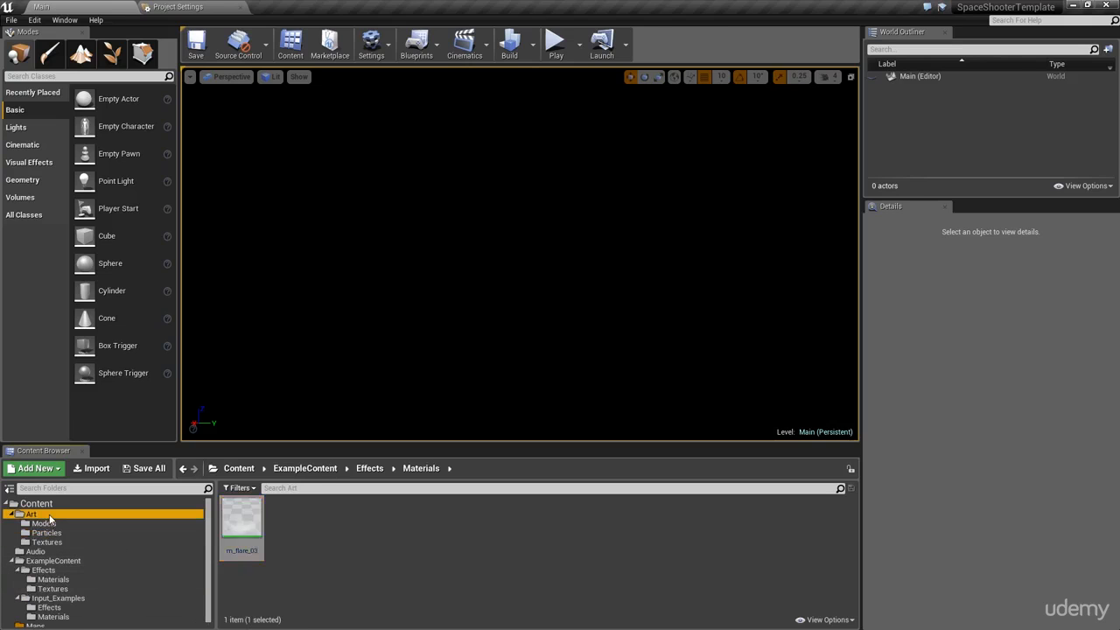
{"action": "left_click", "coordinate": [91, 324]}
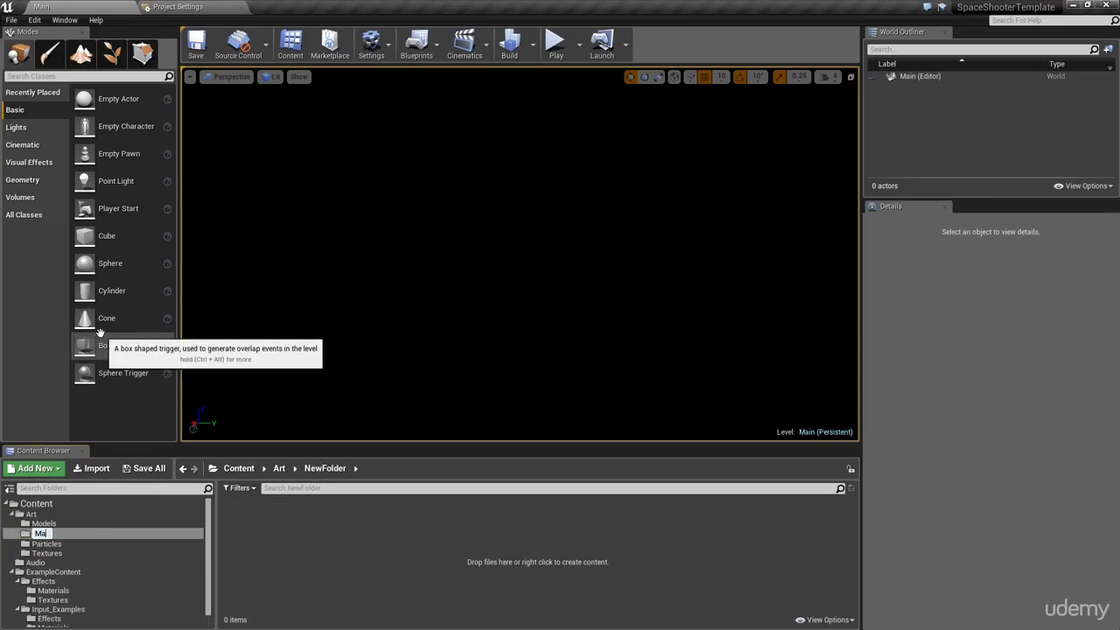
{"action": "key", "text": "Return"}
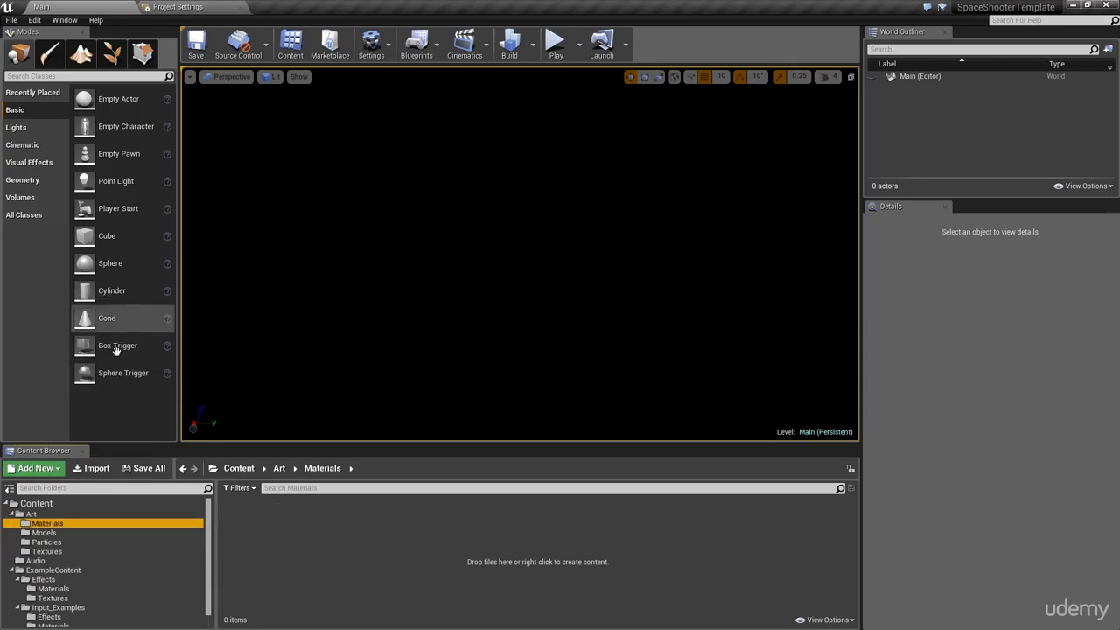
Step: Move the m_flare_03 material from ExampleContent's Effects/Materials folder to Art/Materials
{"action": "left_click", "coordinate": [94, 575]}
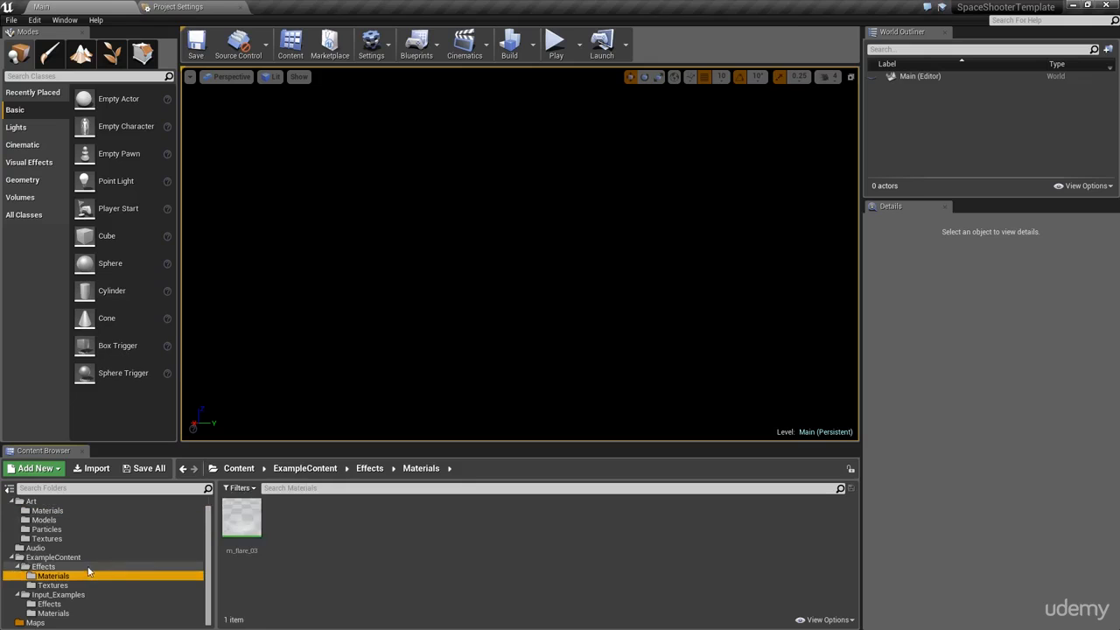
{"action": "scroll", "coordinate": [86, 569], "scroll_direction": "up", "scroll_amount": 1}
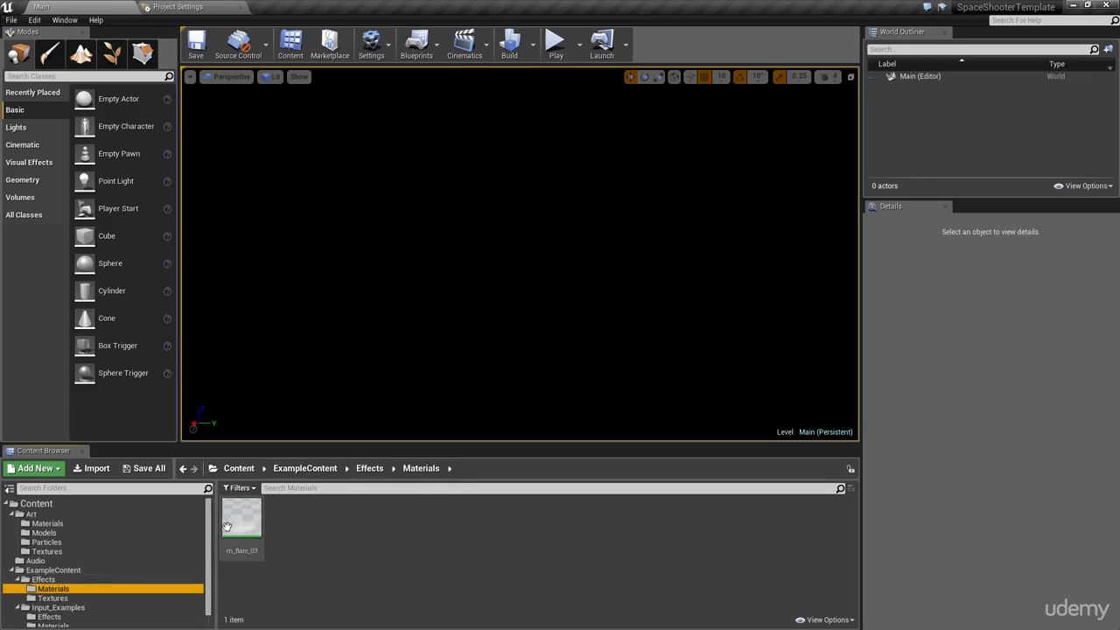
{"action": "left_click_drag", "start_coordinate": [241, 520], "coordinate": [86, 524]}
{"action": "left_click", "coordinate": [125, 553]}
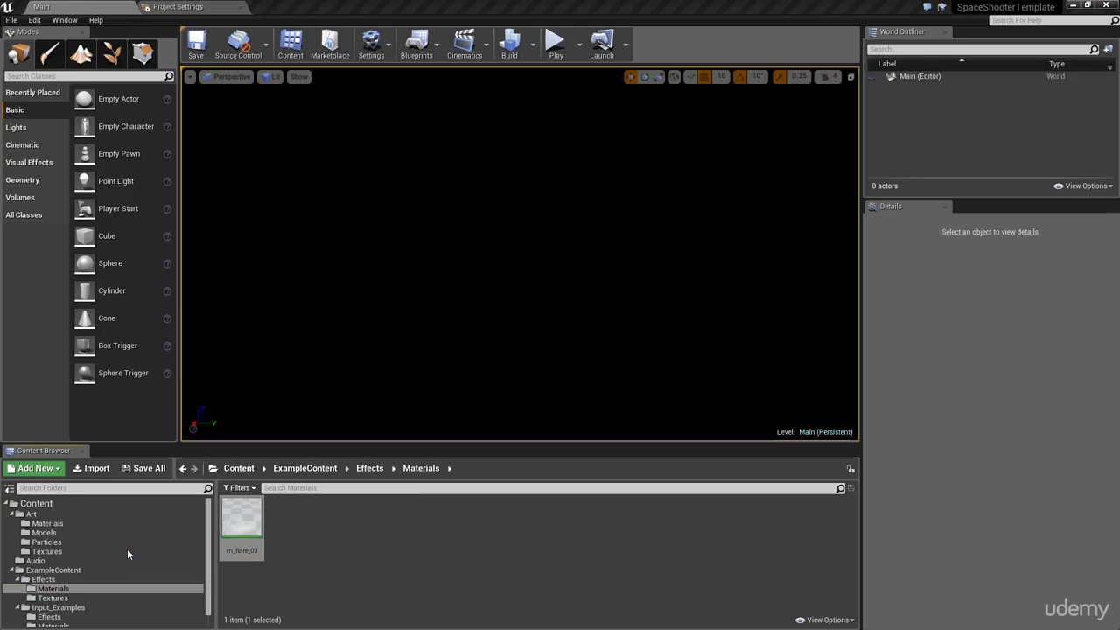
Step: Move the T_sunflare texture from ExampleContent's Effects/Textures folder to Art/Textures
{"action": "scroll", "coordinate": [120, 581], "scroll_direction": "down", "scroll_amount": 1}
{"action": "left_click", "coordinate": [119, 586]}
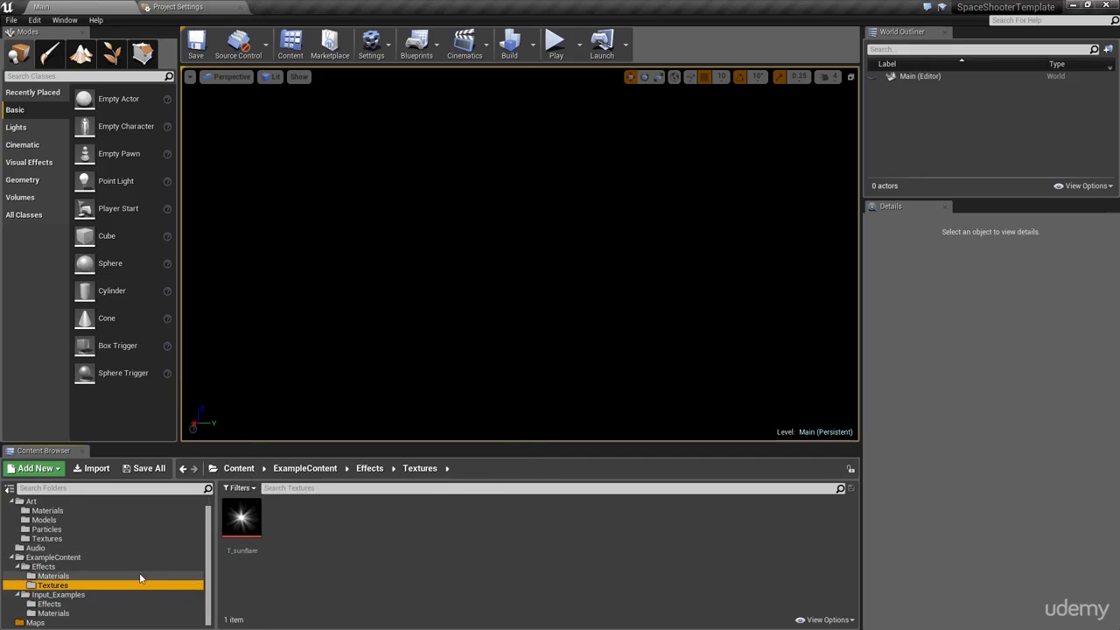
{"action": "scroll", "coordinate": [94, 583], "scroll_direction": "up", "scroll_amount": 1}
{"action": "left_click_drag", "start_coordinate": [241, 525], "coordinate": [83, 550]}
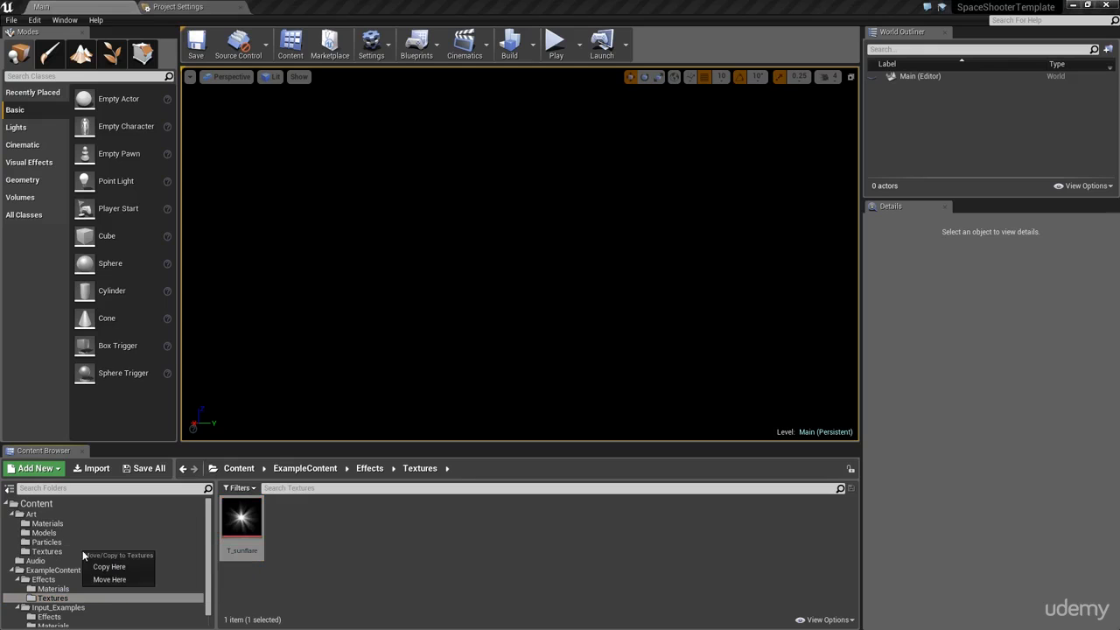
{"action": "left_click", "coordinate": [118, 581]}
Step: Move P_Pixel_Explosion and P_Pixel_Explosion_Enemy together from Input_Examples/Effects to Art/Particles
{"action": "scroll", "coordinate": [90, 604], "scroll_direction": "down", "scroll_amount": 1}
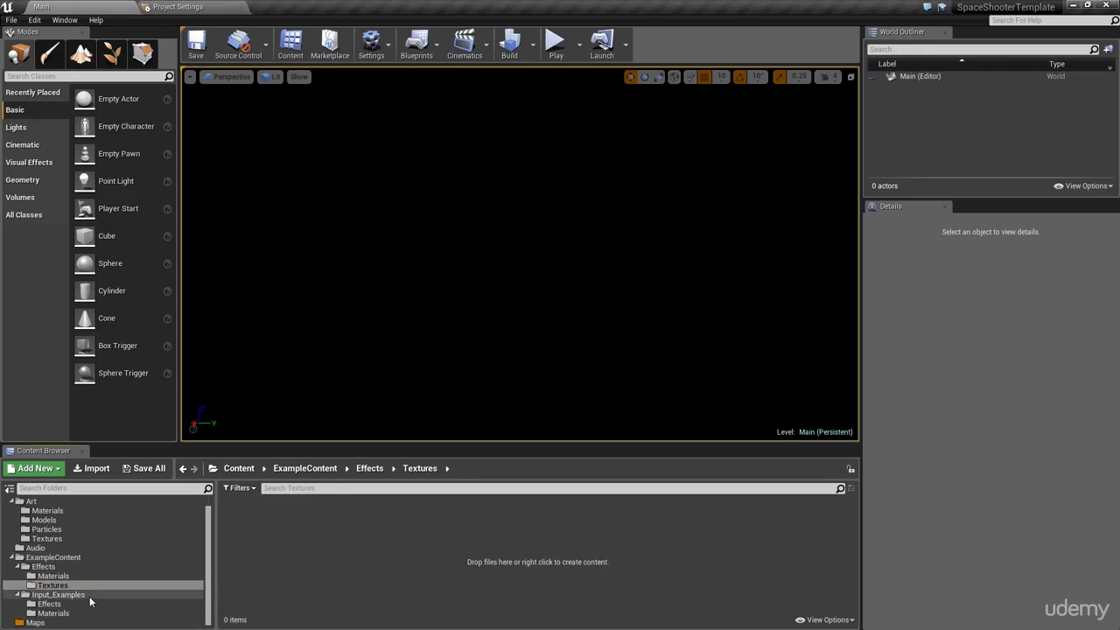
{"action": "left_click", "coordinate": [89, 598]}
{"action": "left_click", "coordinate": [90, 603]}
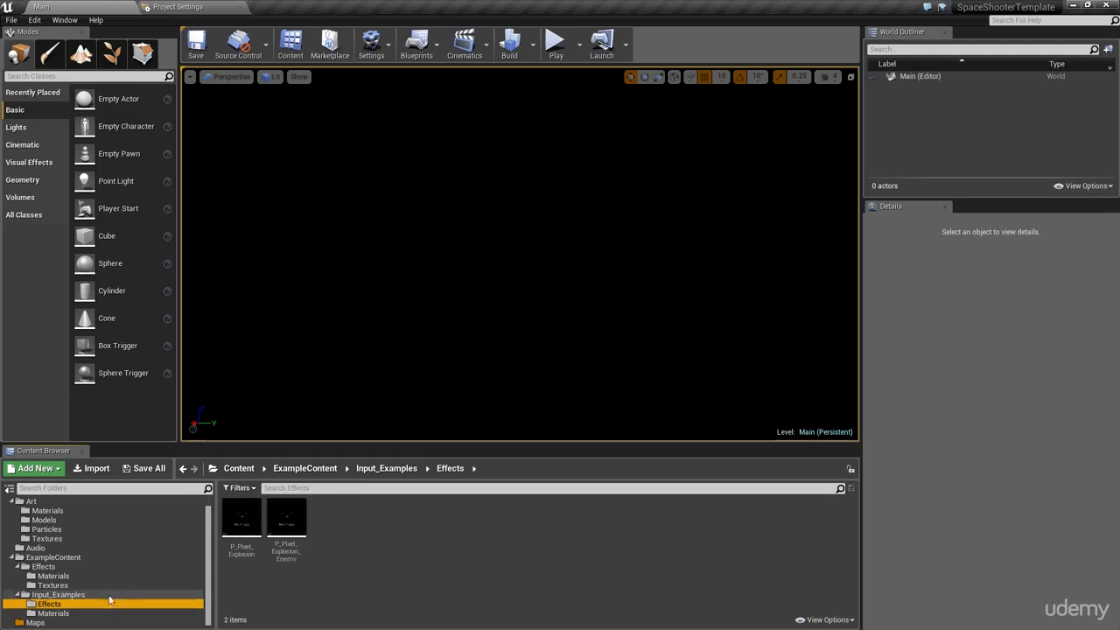
{"action": "left_click", "coordinate": [244, 524]}
{"action": "left_click", "coordinate": [291, 536], "text": "shift"}
{"action": "scroll", "coordinate": [196, 562], "scroll_direction": "up", "scroll_amount": 1}
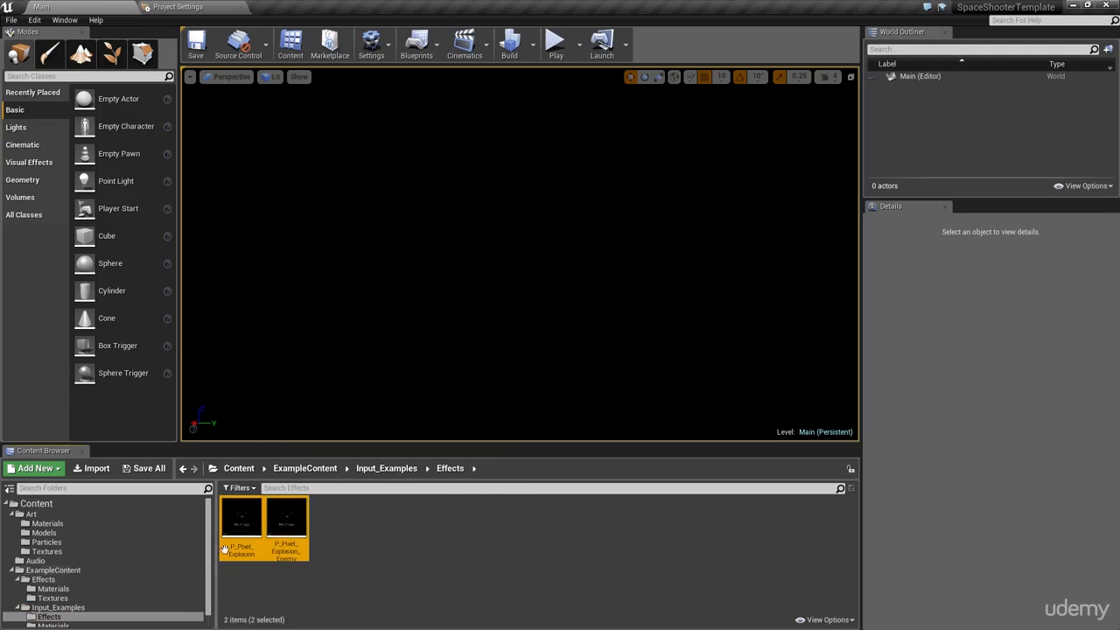
{"action": "left_click_drag", "start_coordinate": [291, 524], "coordinate": [103, 545]}
{"action": "left_click", "coordinate": [140, 570]}
Step: Move the M_Pixel_Cube_Particle material from Input_Examples/Materials to Art/Materials
{"action": "left_click", "coordinate": [53, 624]}
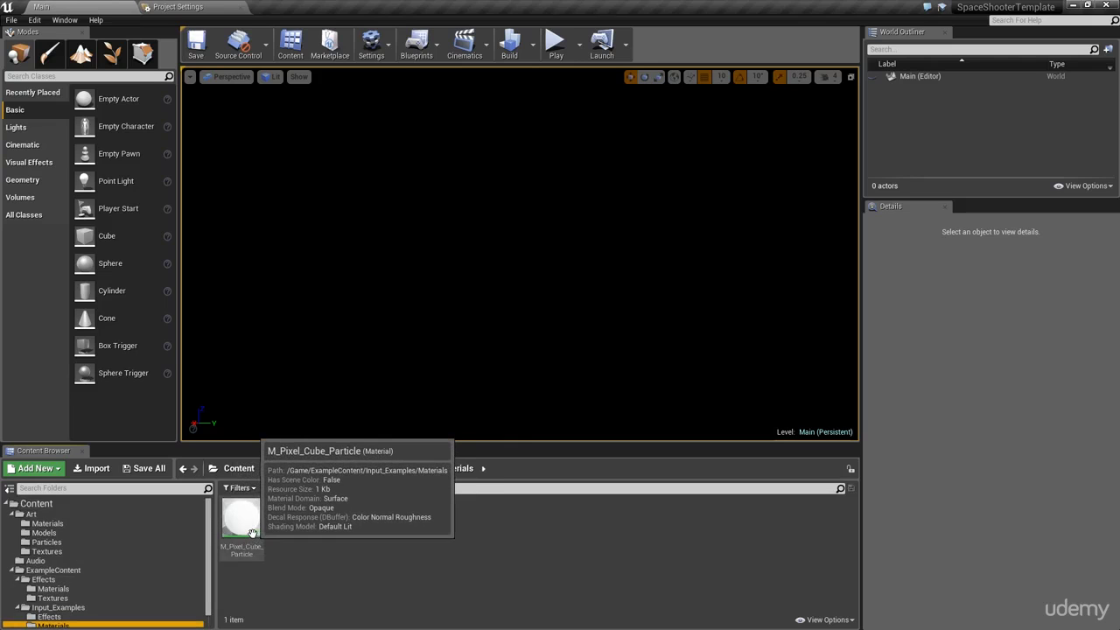
{"action": "left_click_drag", "start_coordinate": [253, 525], "coordinate": [94, 521]}
{"action": "left_click", "coordinate": [146, 548]}
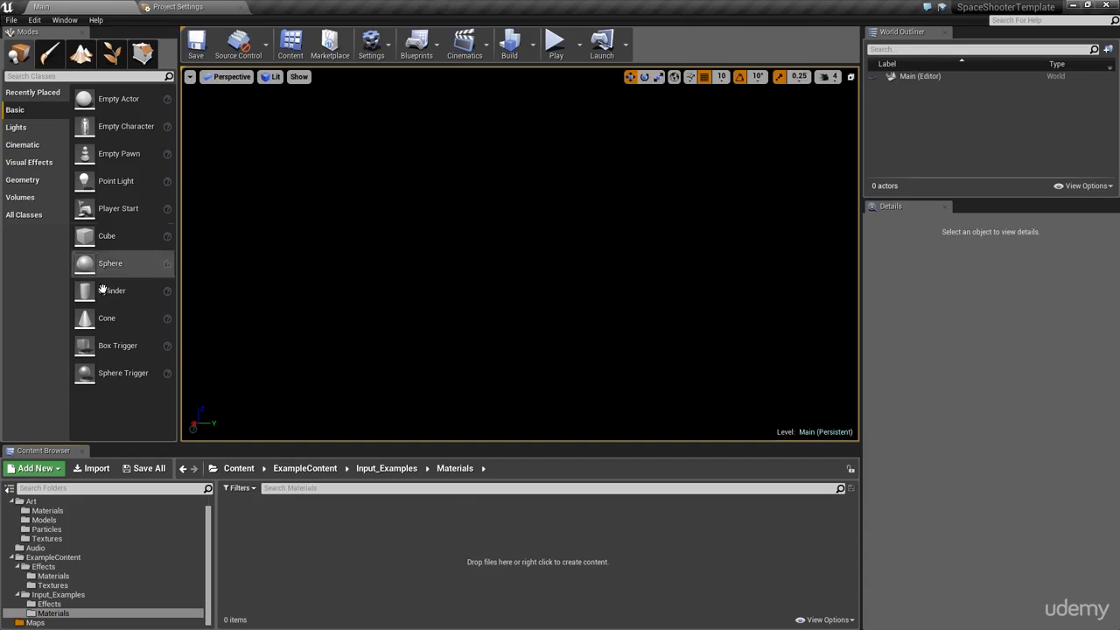
Step: Show the emptied ExampleContent folder in File Explorer and close the SpaceShooterTemplate project's editor
{"action": "double_click", "coordinate": [17, 558]}
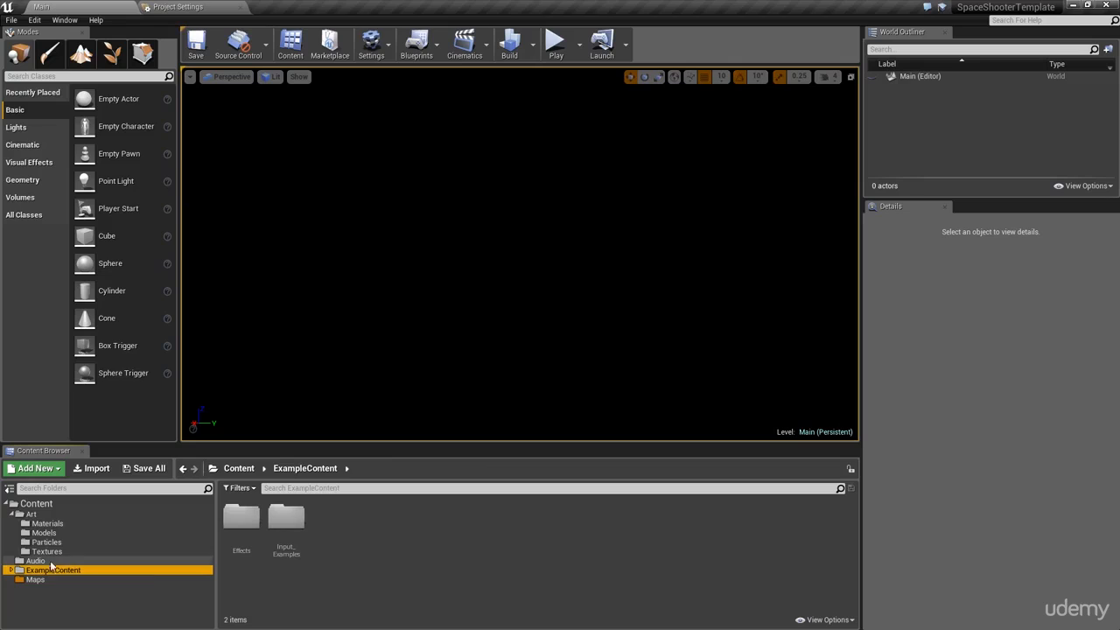
{"action": "left_click", "coordinate": [10, 514]}
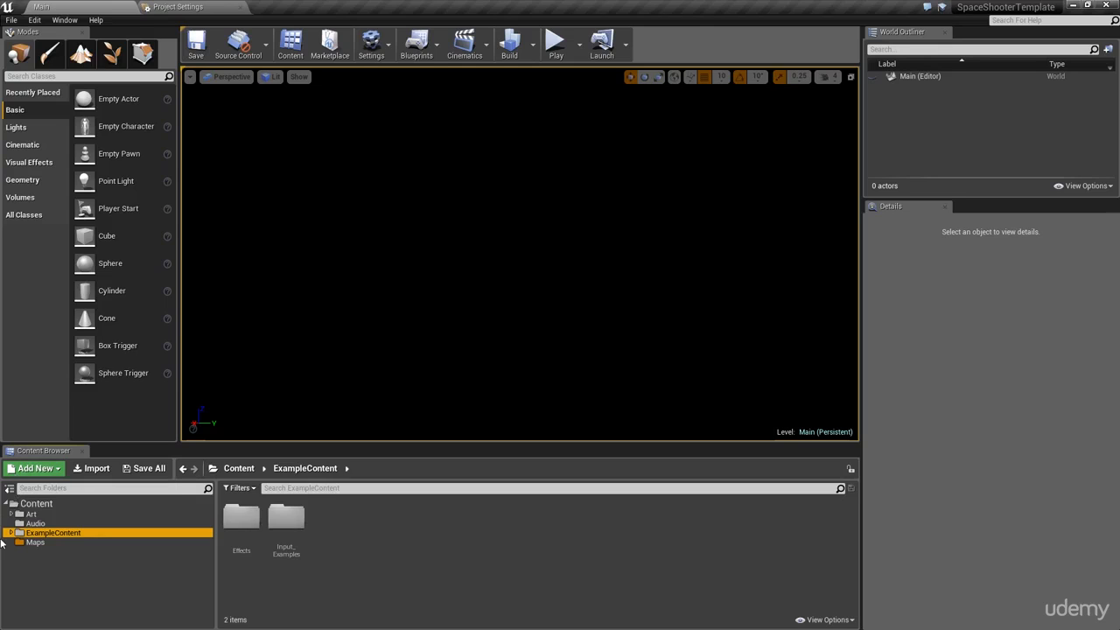
{"action": "right_click", "coordinate": [48, 535]}
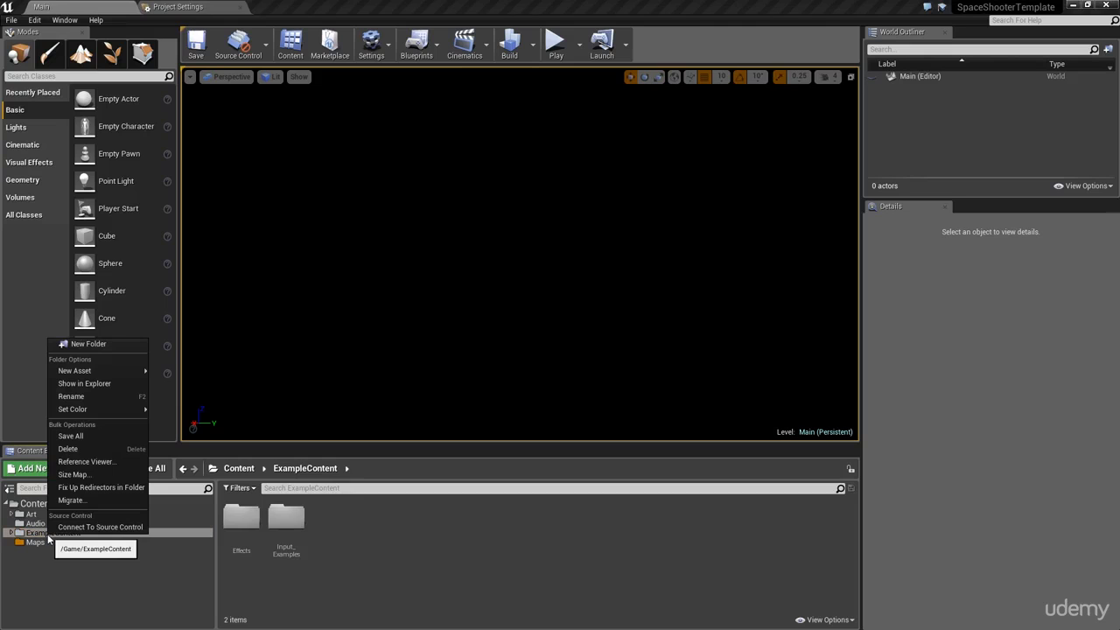
{"action": "left_click", "coordinate": [78, 384]}
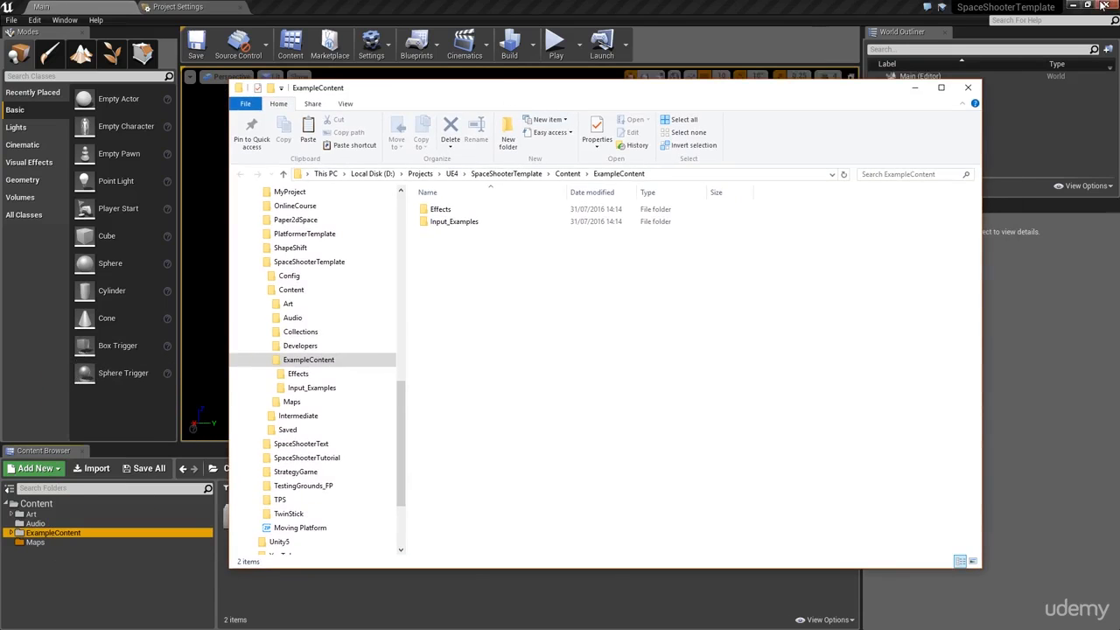
{"action": "left_click", "coordinate": [1104, 6]}
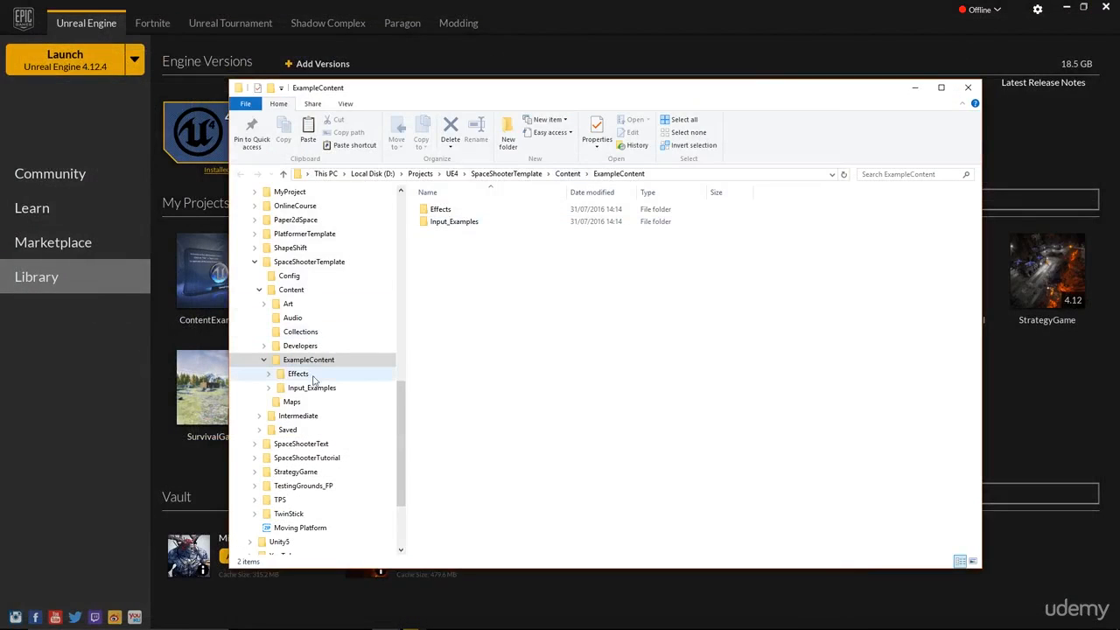
Step: Delete the ExampleContent folder from SpaceShooterTemplate's Content folder on disk and close File Explorer
{"action": "left_click", "coordinate": [568, 174]}
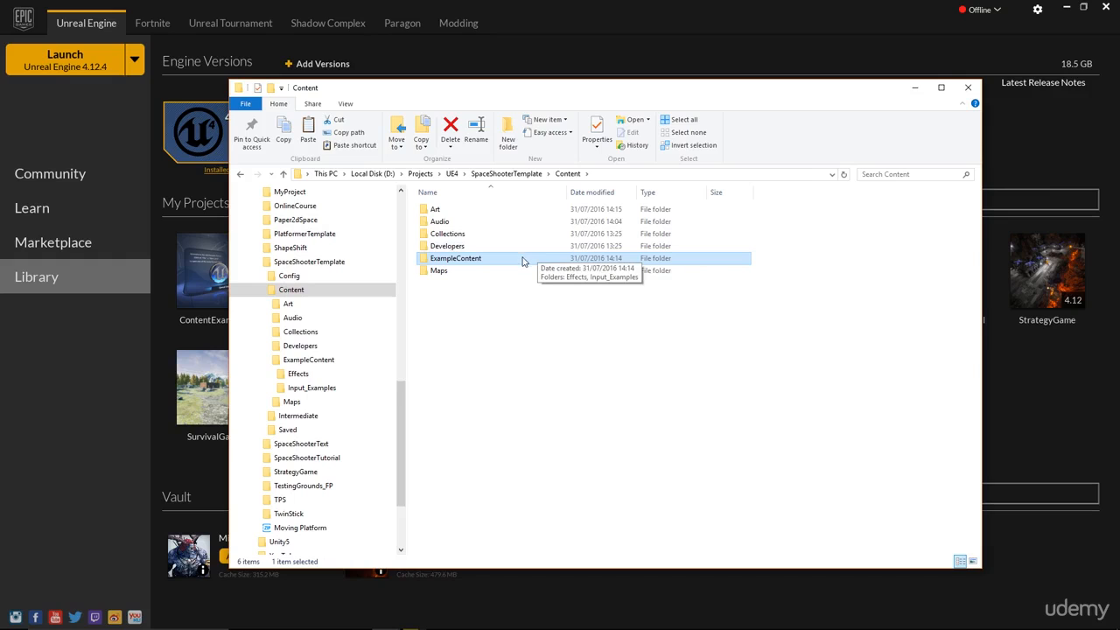
{"action": "key", "text": "Delete"}
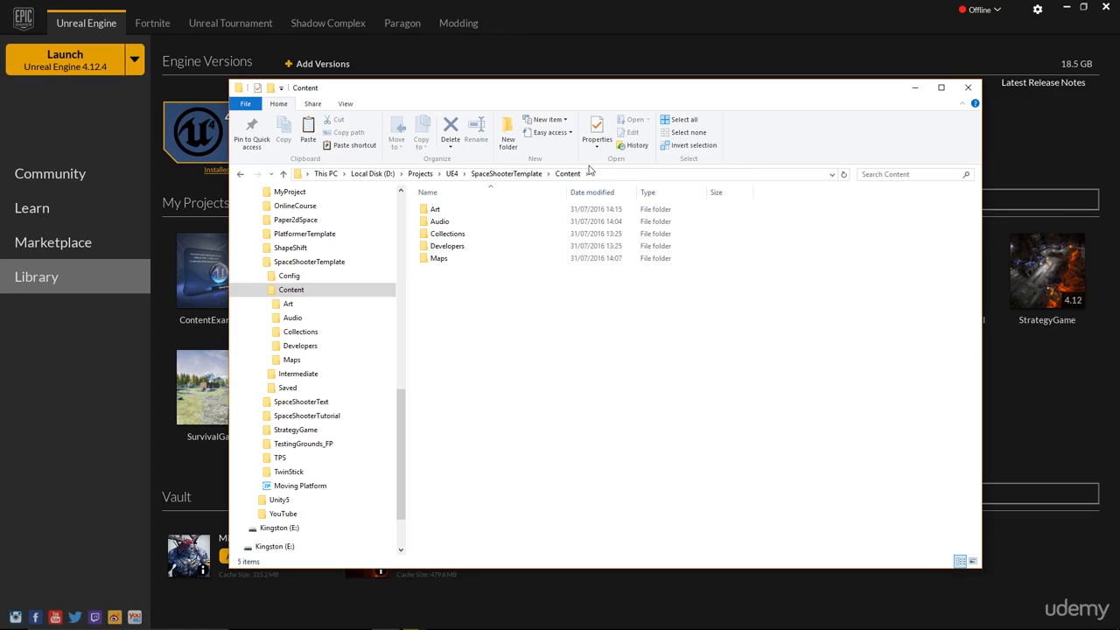
{"action": "left_click", "coordinate": [968, 87]}
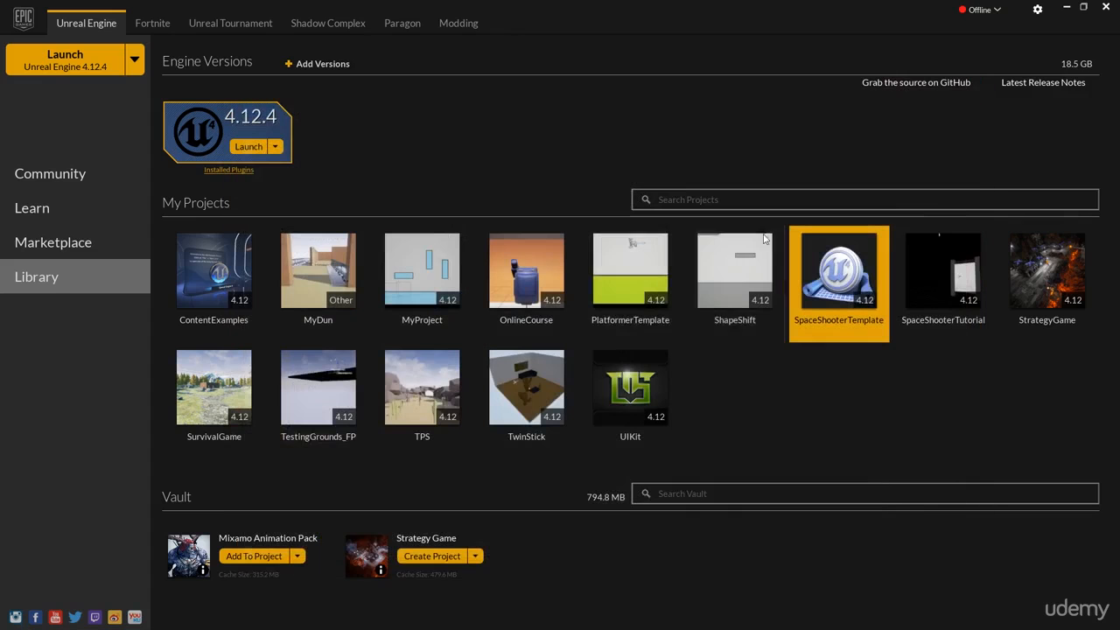
Step: Reopen the SpaceShooterTemplate project from the Epic Games Launcher library and show the contents of Art/Particles
{"action": "double_click", "coordinate": [829, 266]}
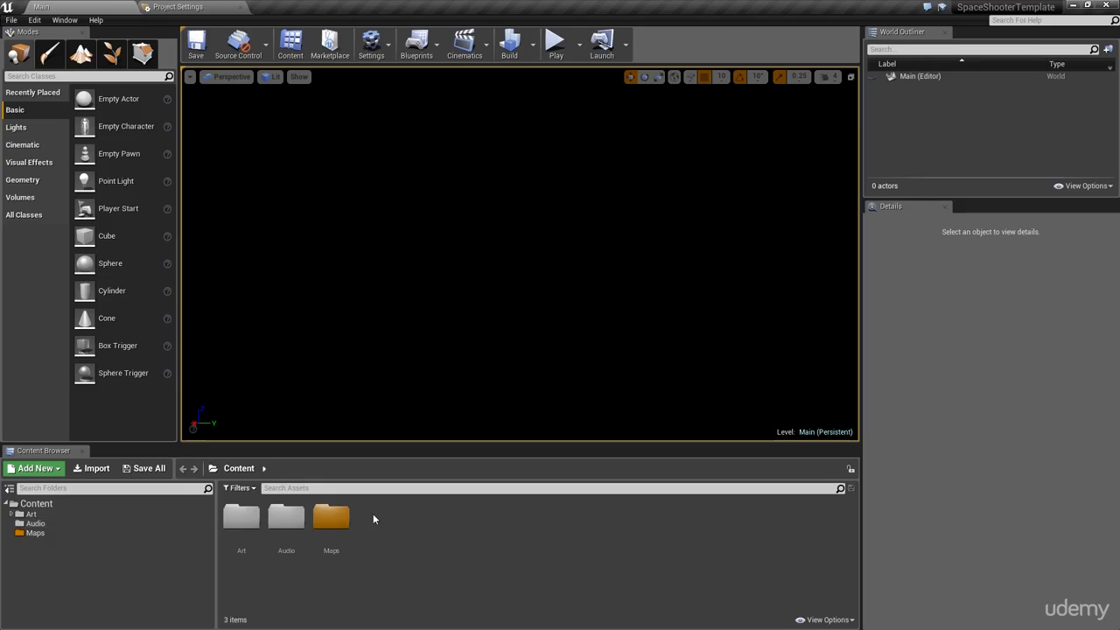
{"action": "double_click", "coordinate": [58, 514]}
{"action": "left_click", "coordinate": [64, 541]}
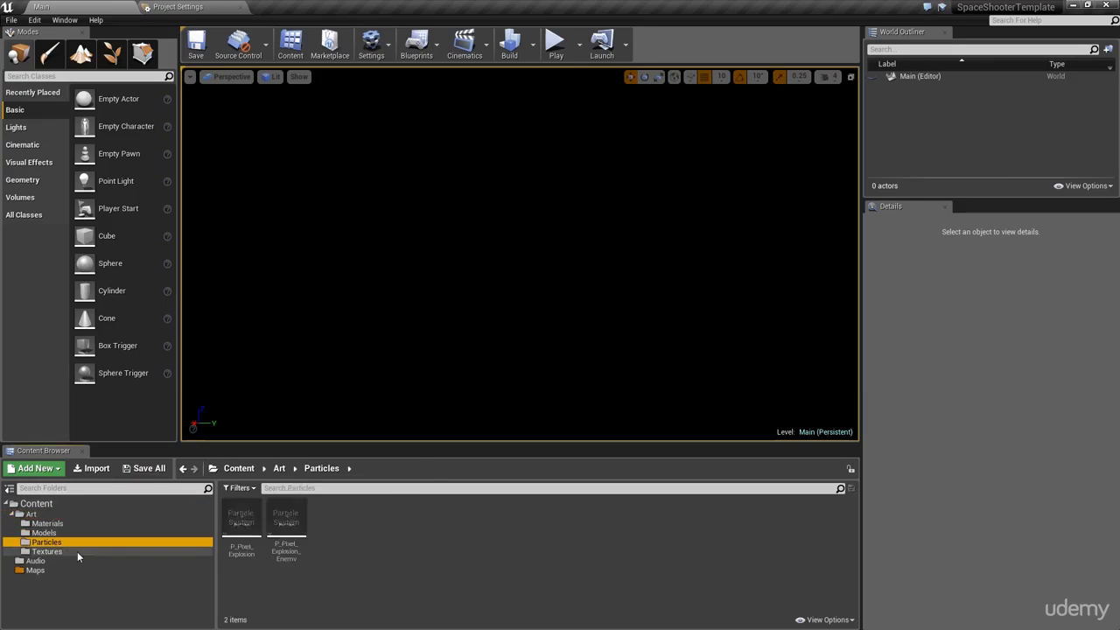
Step: Place P_Pixel_Explosion and P_Pixel_Explosion_Enemy in the Main level to preview them, and delete both emitters
{"action": "left_click_drag", "start_coordinate": [242, 518], "coordinate": [424, 278]}
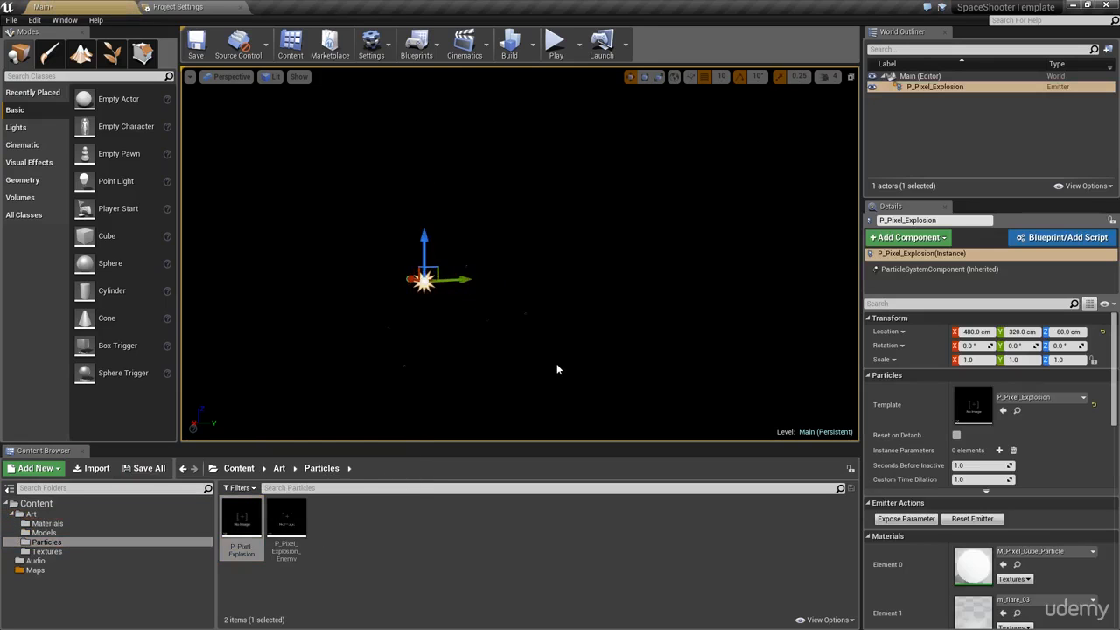
{"action": "left_click_drag", "start_coordinate": [289, 522], "coordinate": [559, 304]}
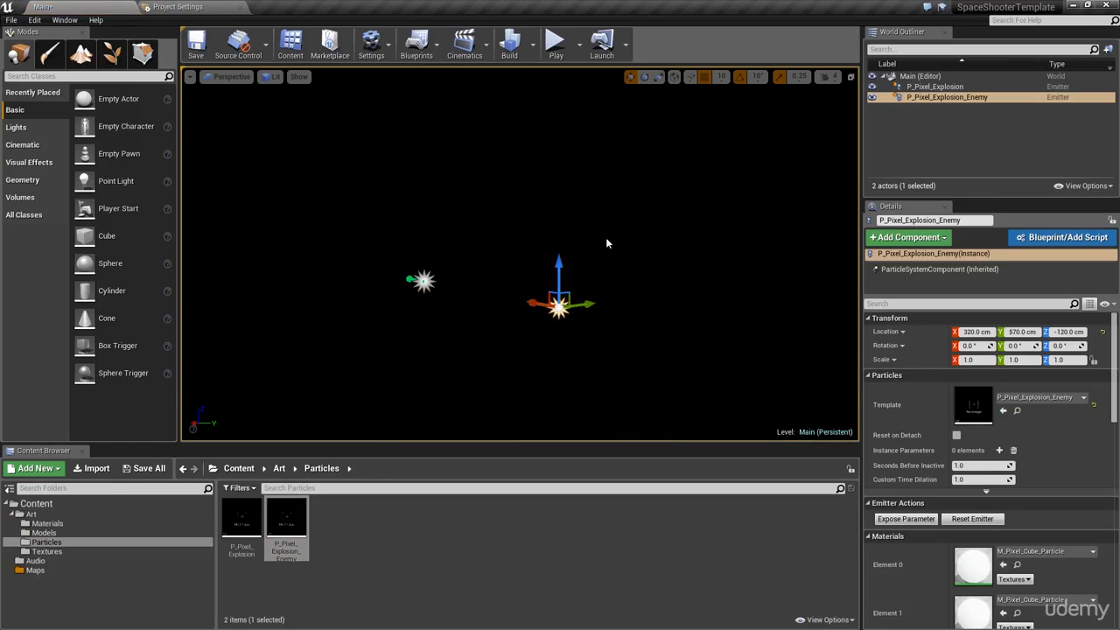
{"action": "left_click", "coordinate": [424, 280], "text": "ctrl"}
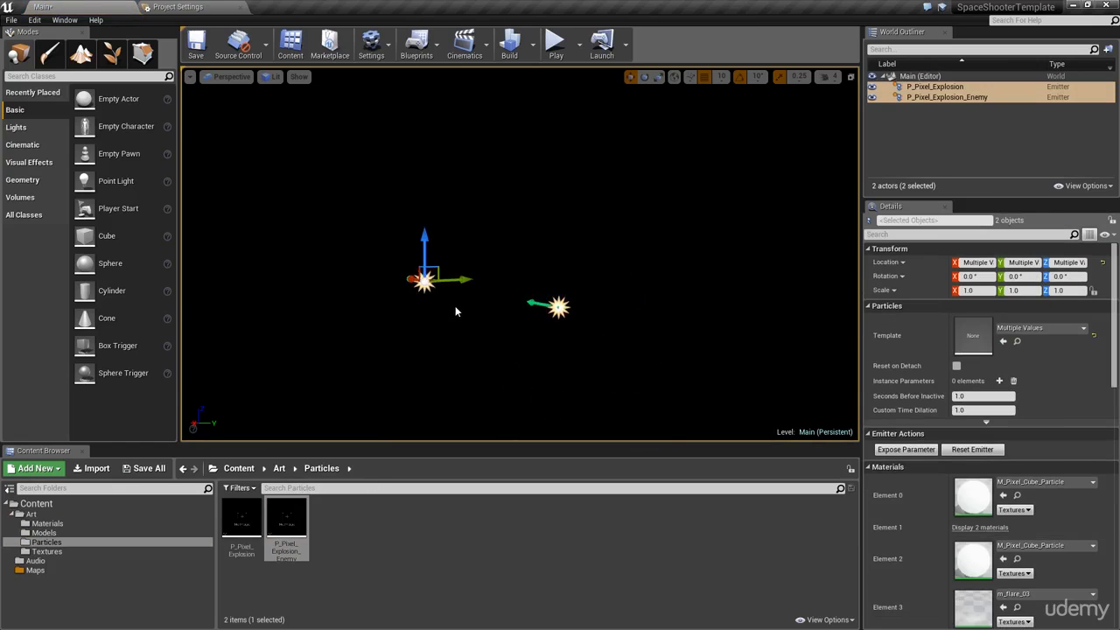
{"action": "key", "text": "Delete"}
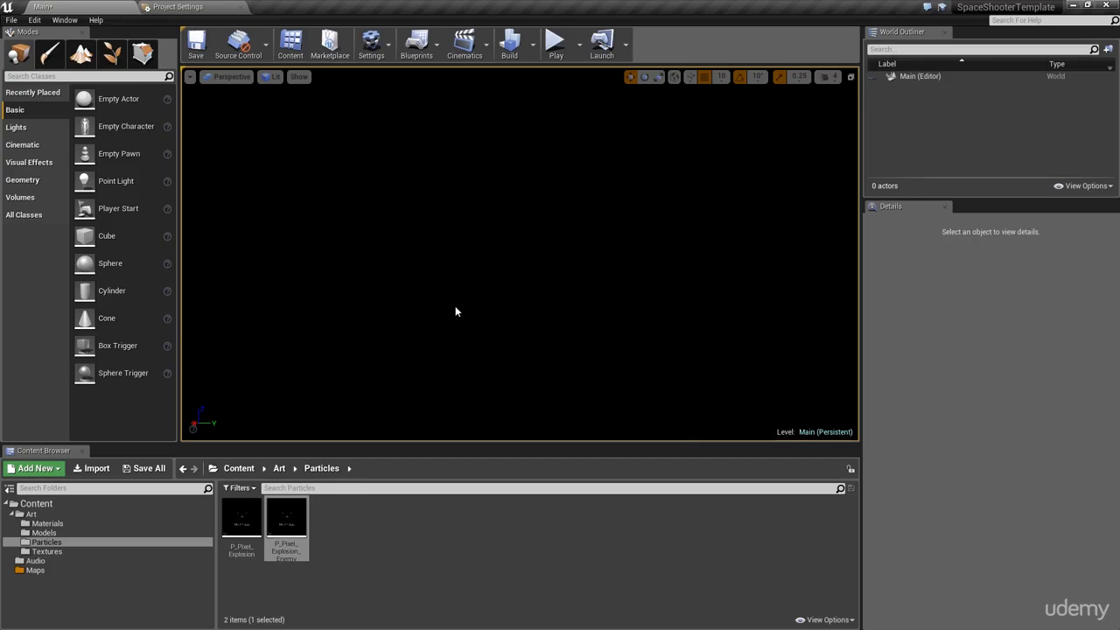